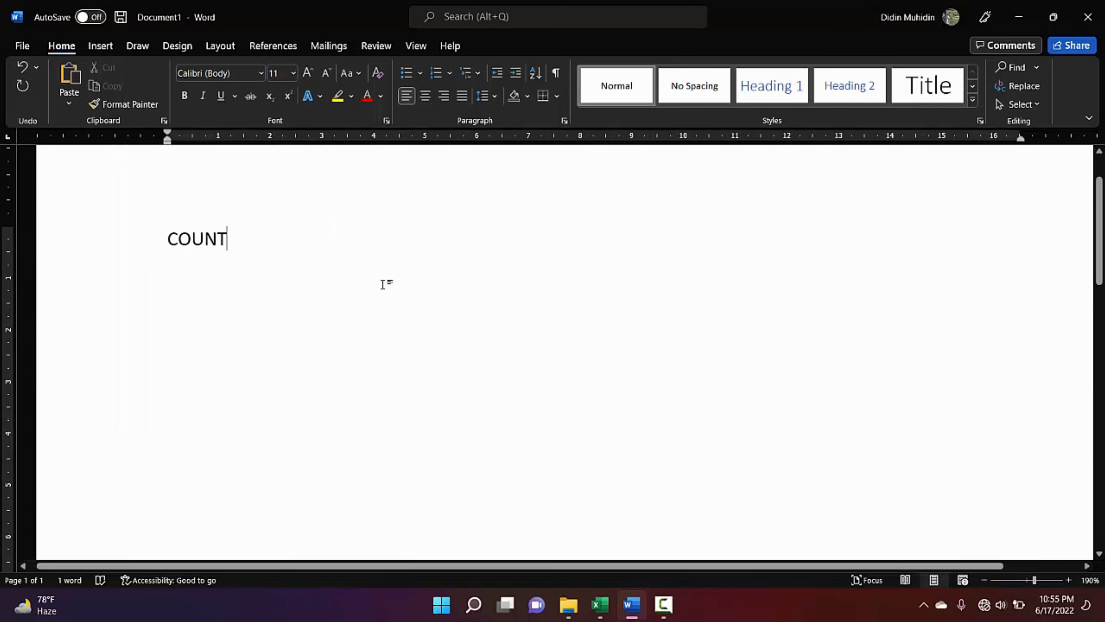
Add COUNTA and COUNTIF on separate lines below COUNT.
key("Return")
type("COUNTA")
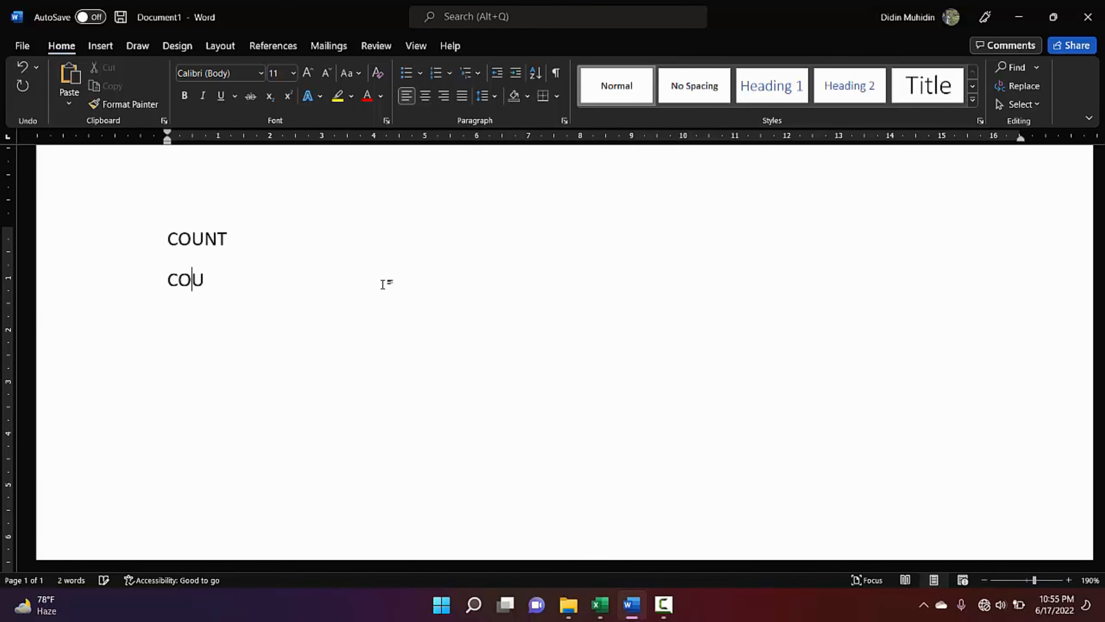
key("Return")
type("COUNTIF")
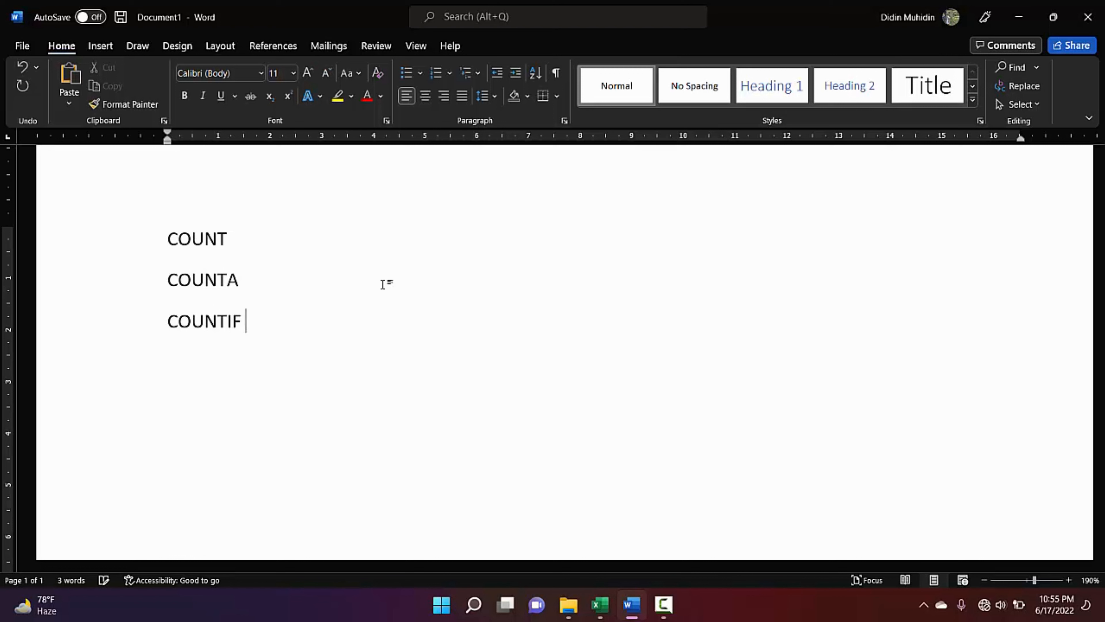
Insert the heading line "UNTUK MENGHITUNG JUMLAH DATA DALAM RANGE" above COUNT.
left_click(272, 243)
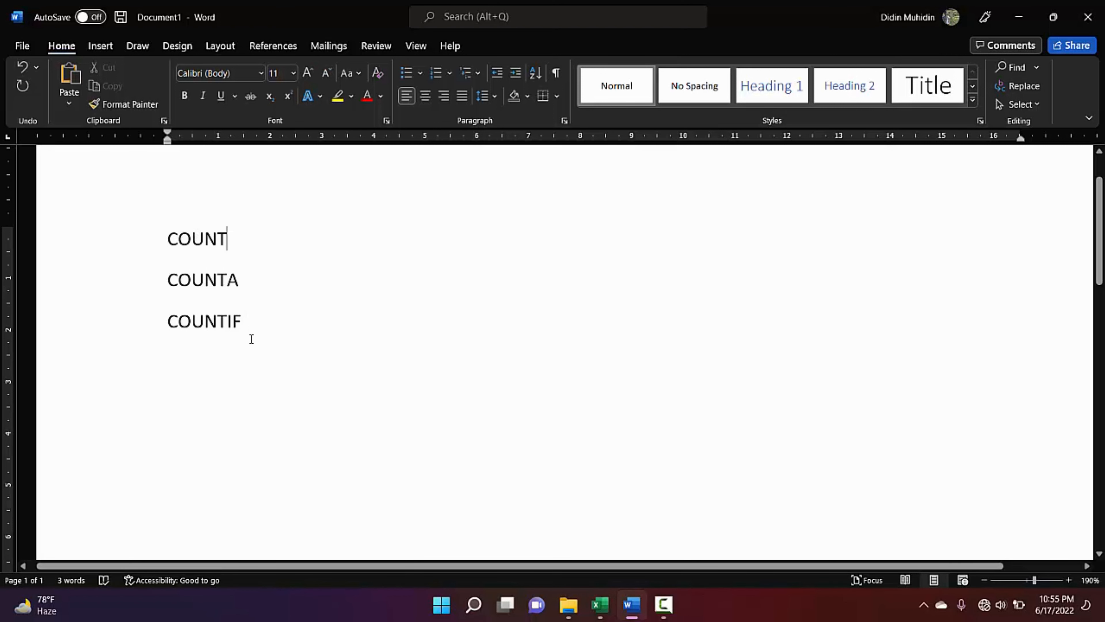
left_click(169, 238)
left_click(268, 239)
left_click(164, 238)
key("Return")
type("UNTU")
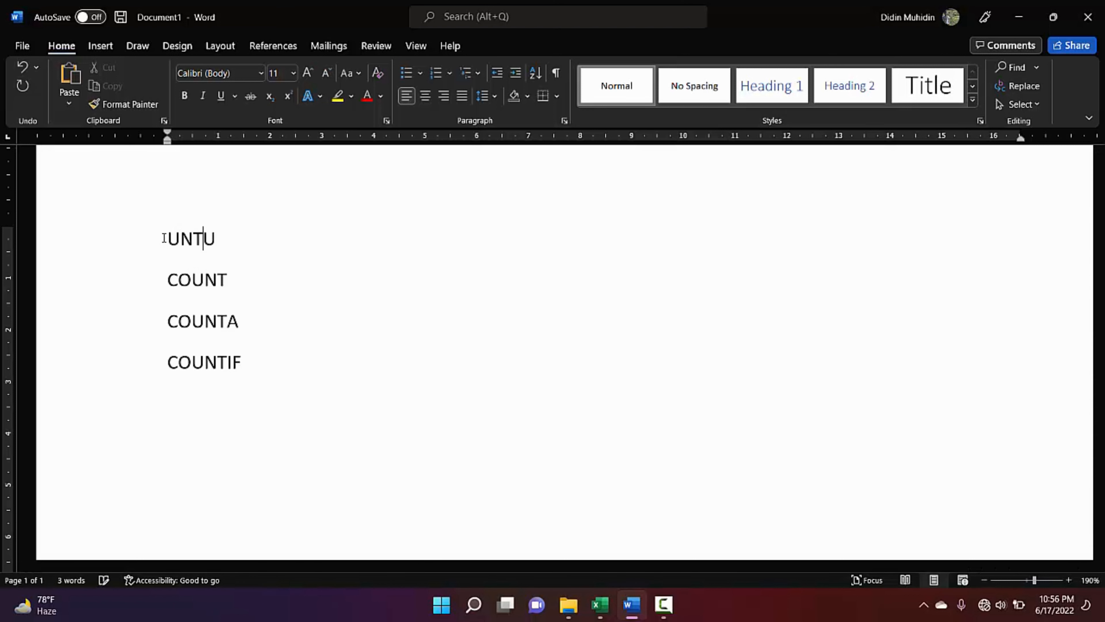
type("K MENGHI")
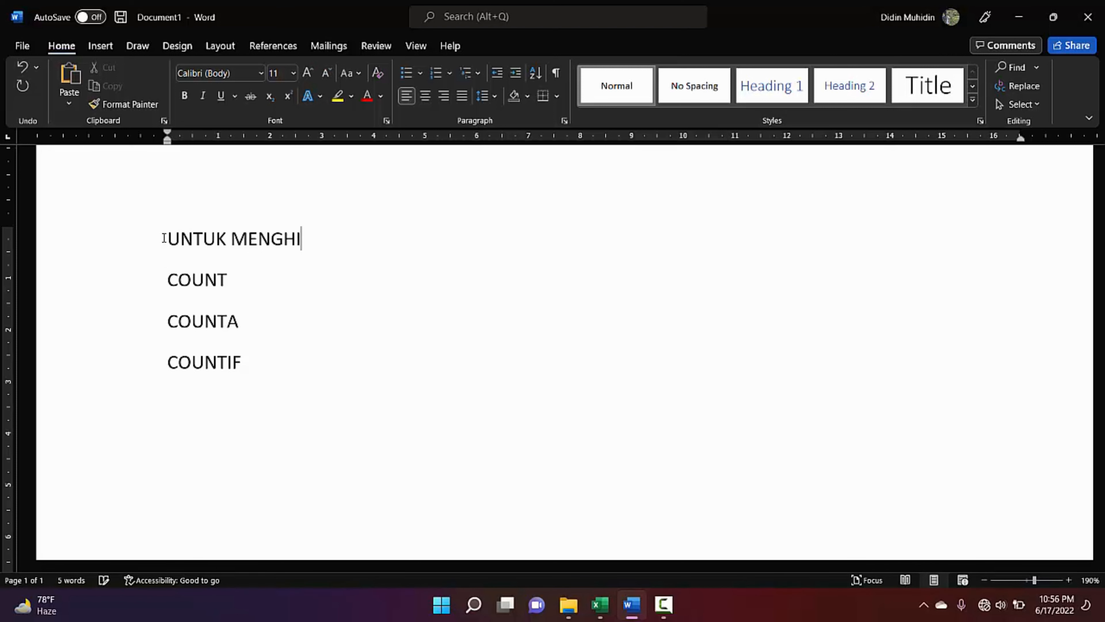
type("TUNG JUMLAH DATA DAA")
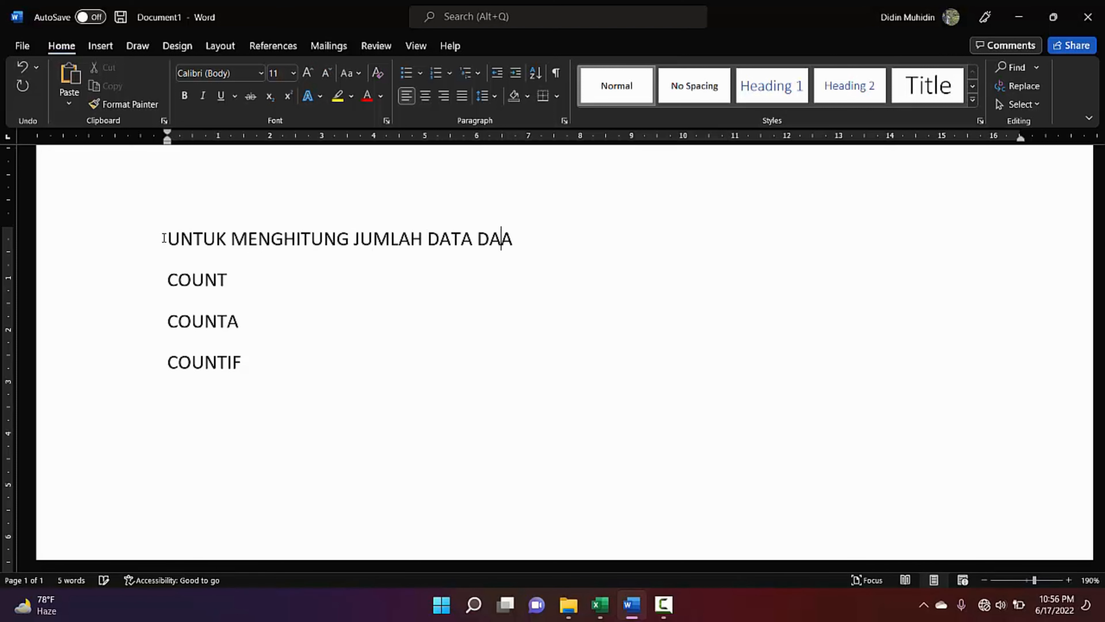
key("BackSpace")
type("LAM RANGE")
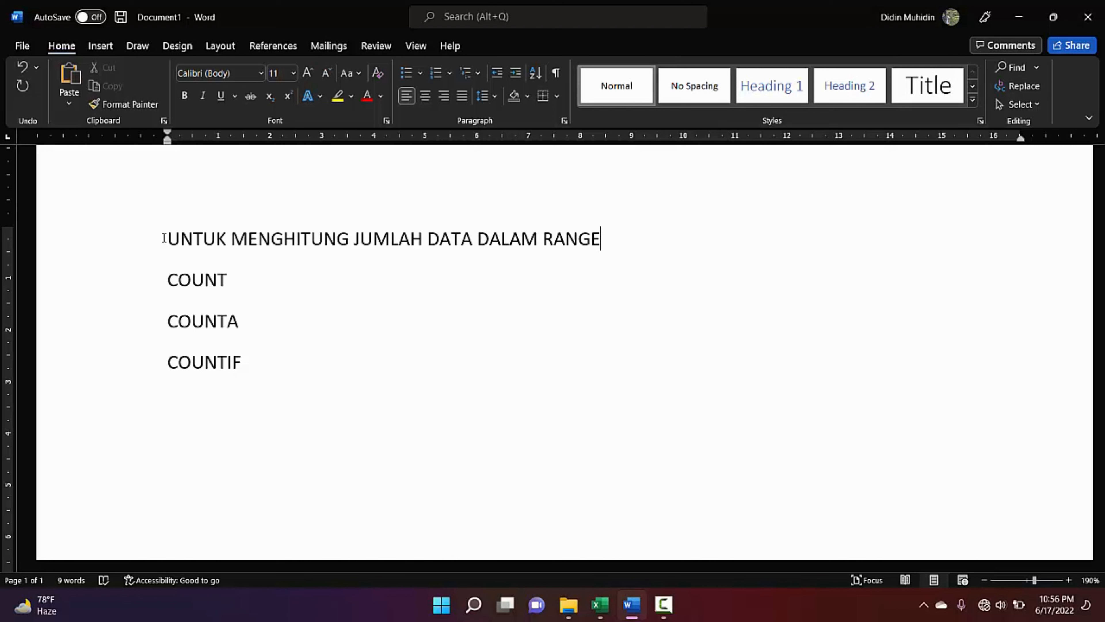
Add the tab-aligned description ": BERUPA ANGKA SAJA" after COUNT.
left_click(330, 277)
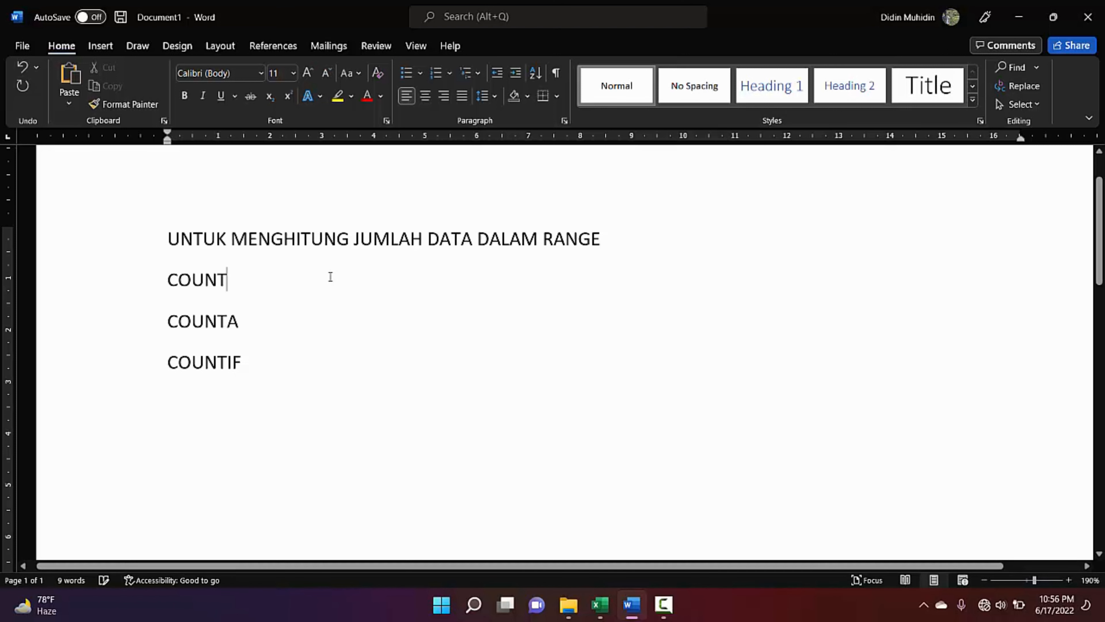
key("Tab")
key("Tab")
type(":")
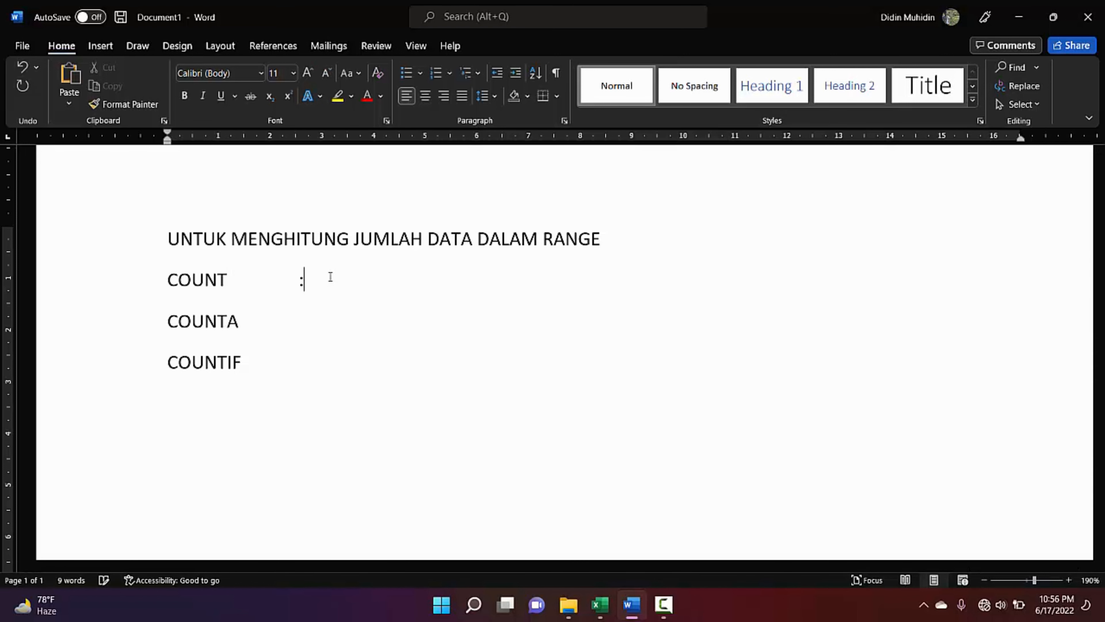
type(" BERUPA ")
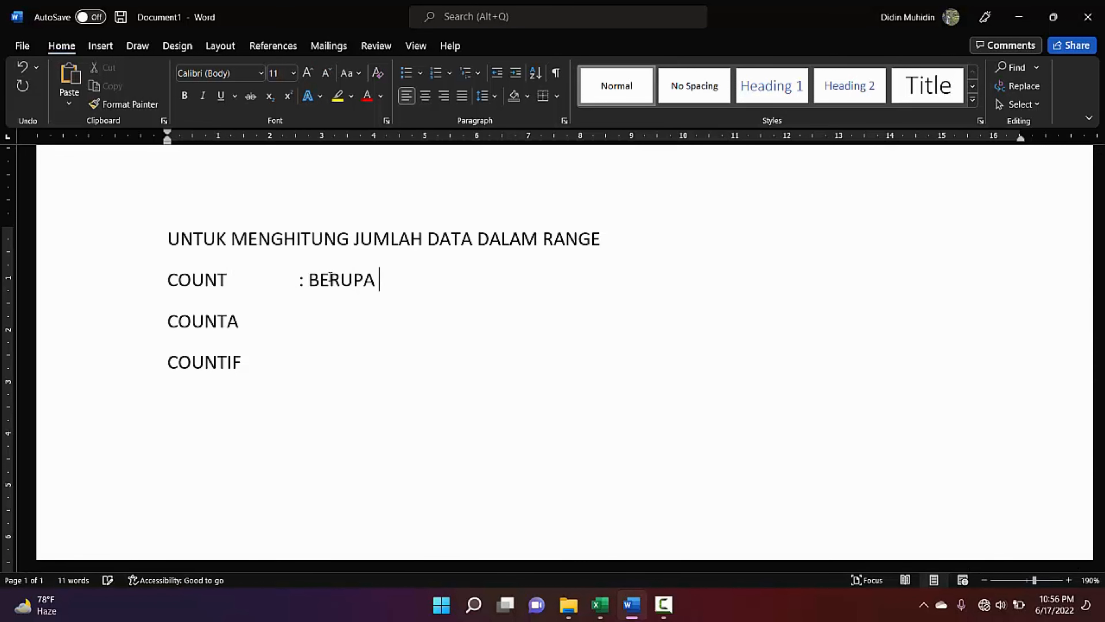
type("ANGKA S")
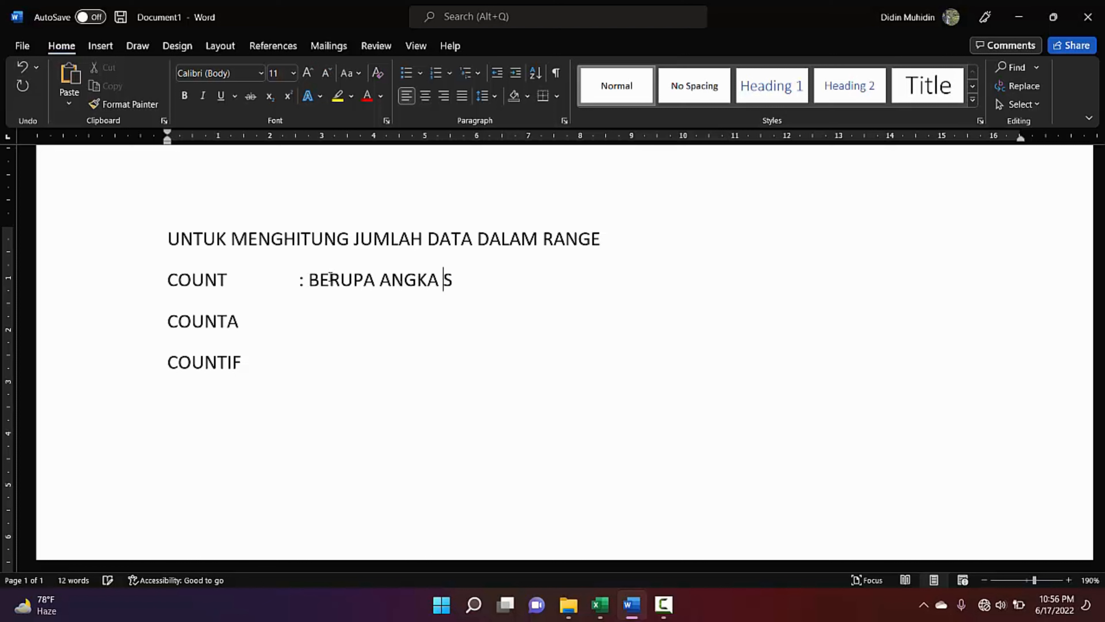
type("AJA")
Add the tab-aligned description ": BERISI ANGKA ATAUPUN HURUF" after COUNTA.
key("Down")
key("Tab")
key("Tab")
type(": BERISI ANGKA ATAUPUN ")
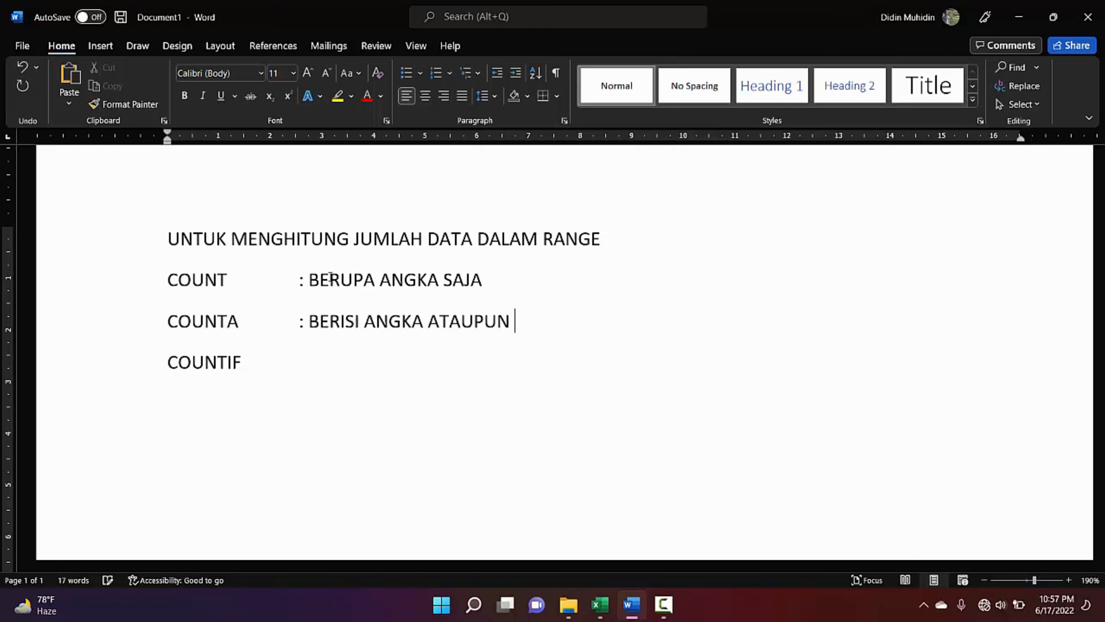
type("HURUF")
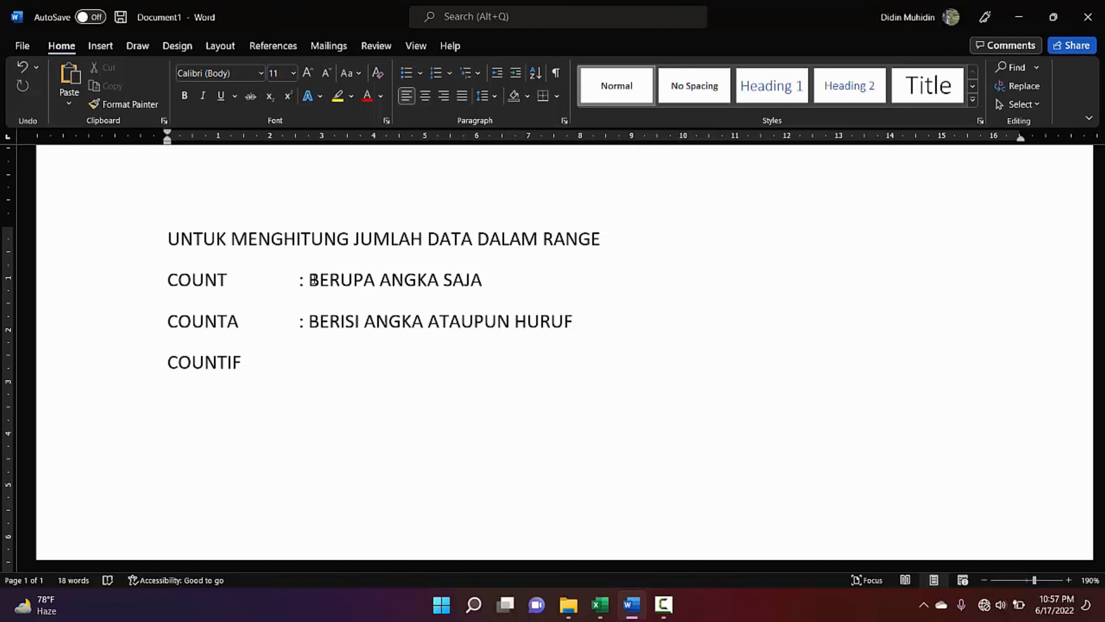
Add the tab-aligned description ": MENGHITUNG JUMLAH DATA BERDASARKAN KRITERIA" after COUNTIF.
left_click(305, 365)
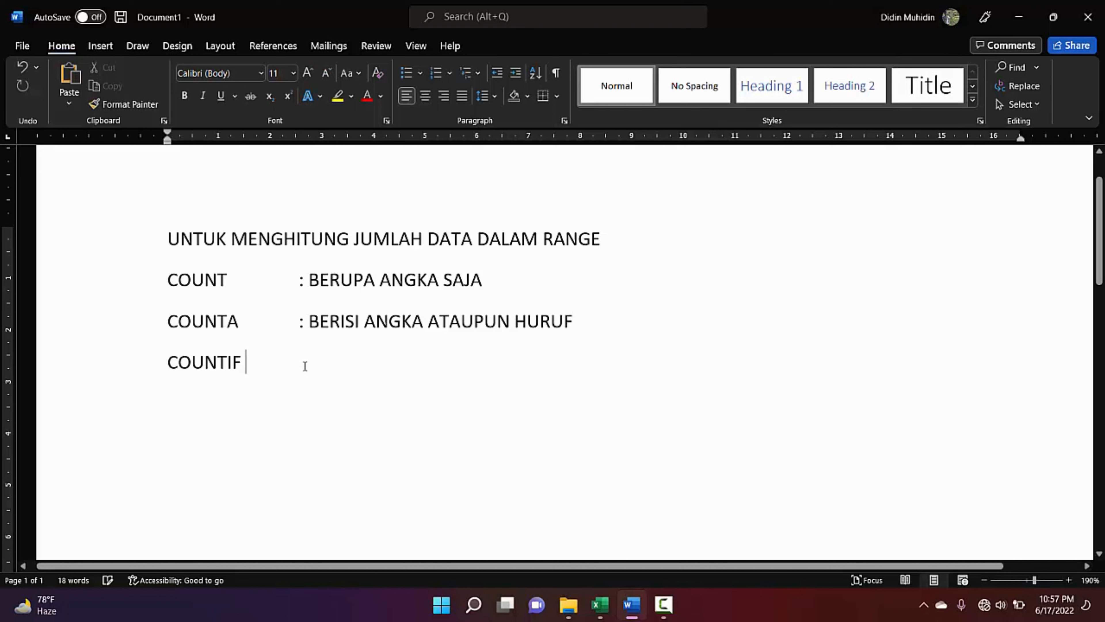
key("Tab")
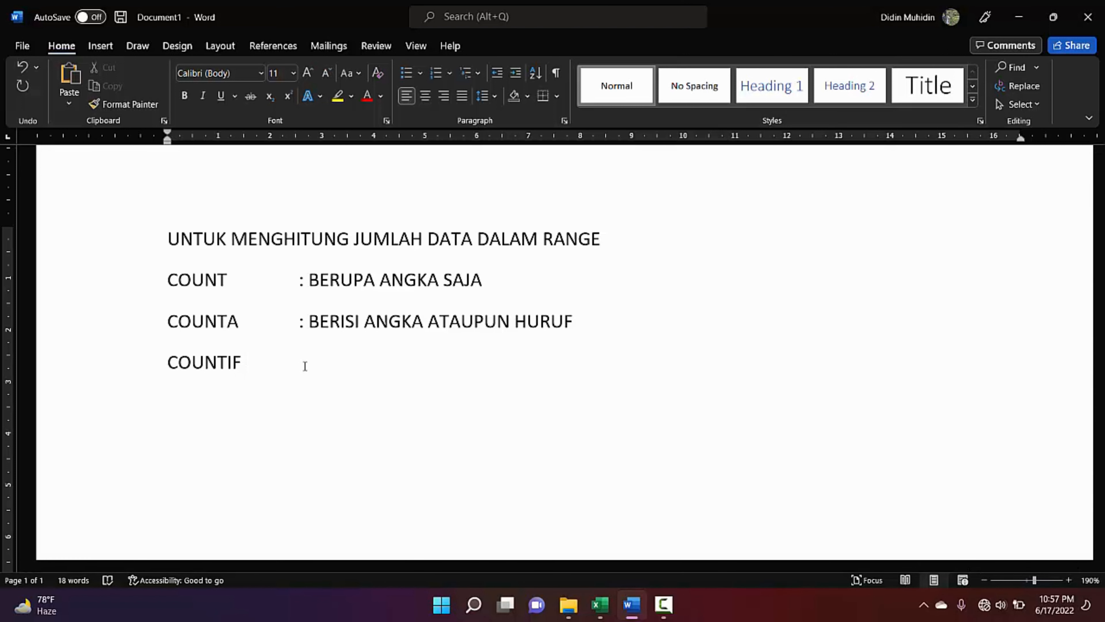
type(": MENGHITU")
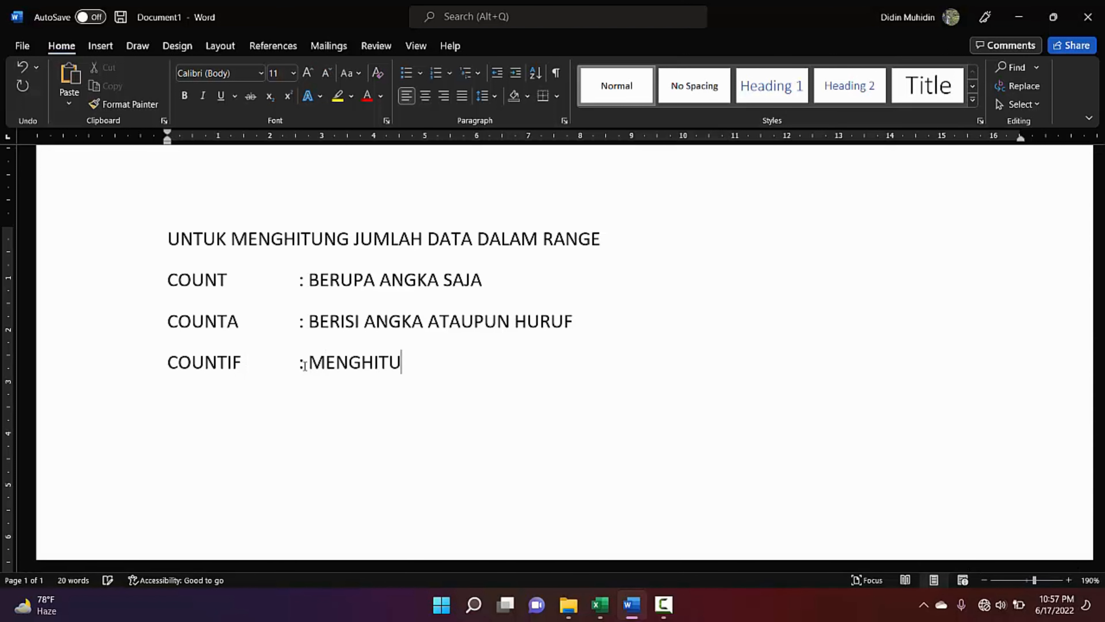
type("NG JUMLAH")
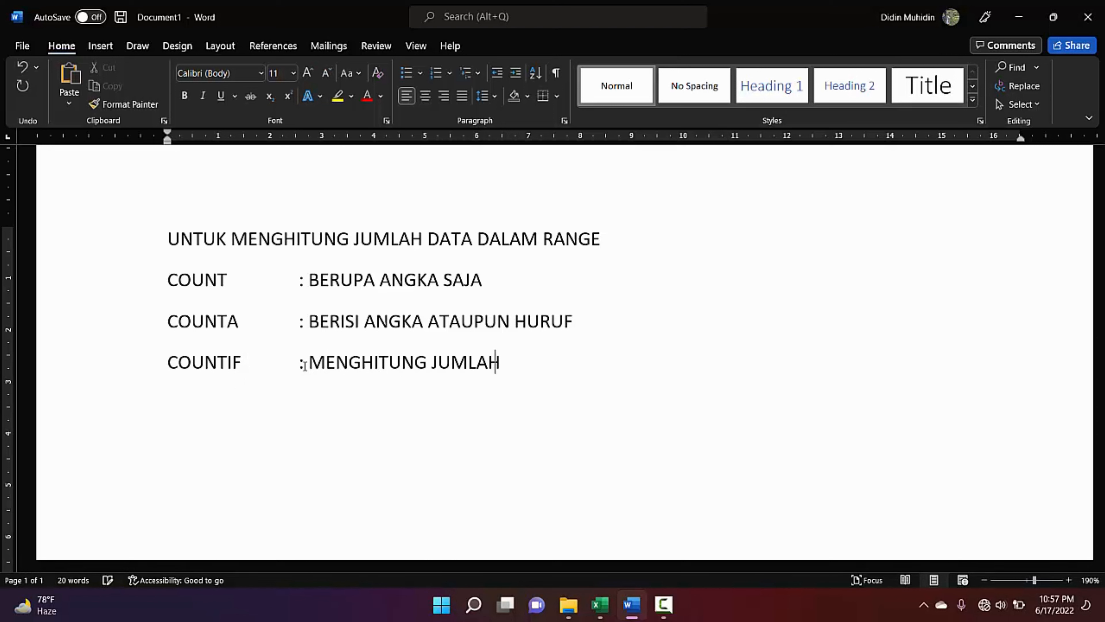
type(" DATA B")
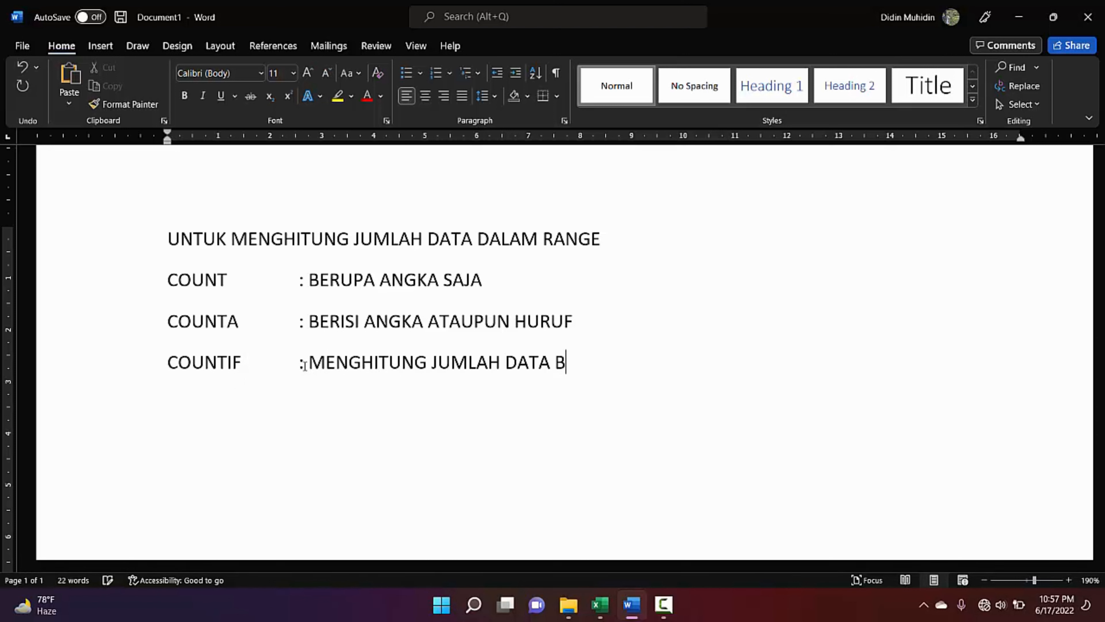
type("ERDASARKAN")
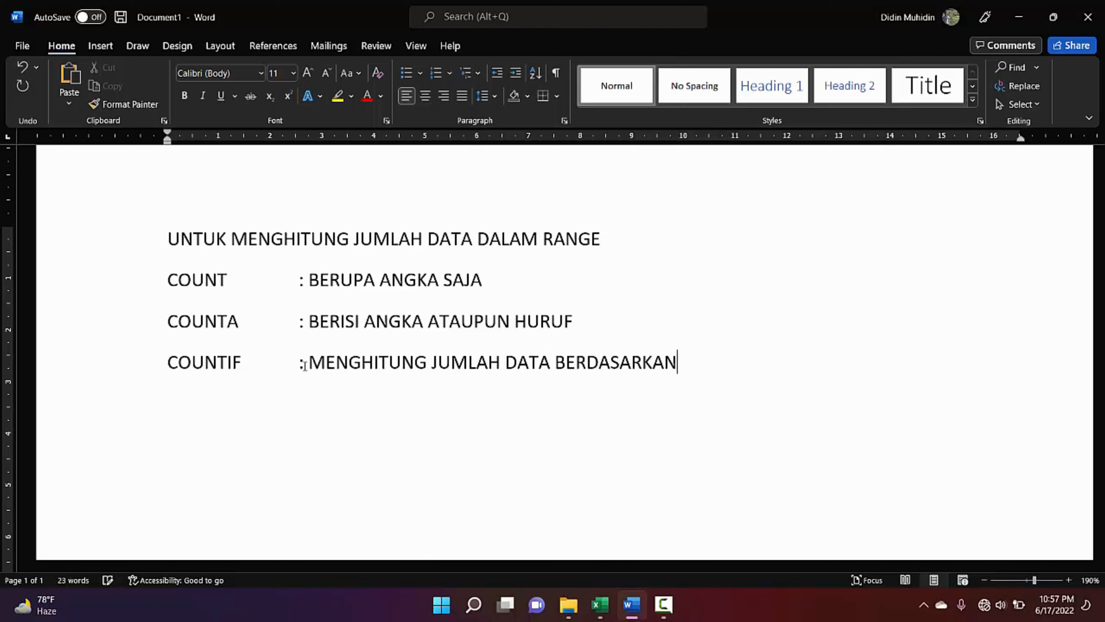
type(" KRITERIS")
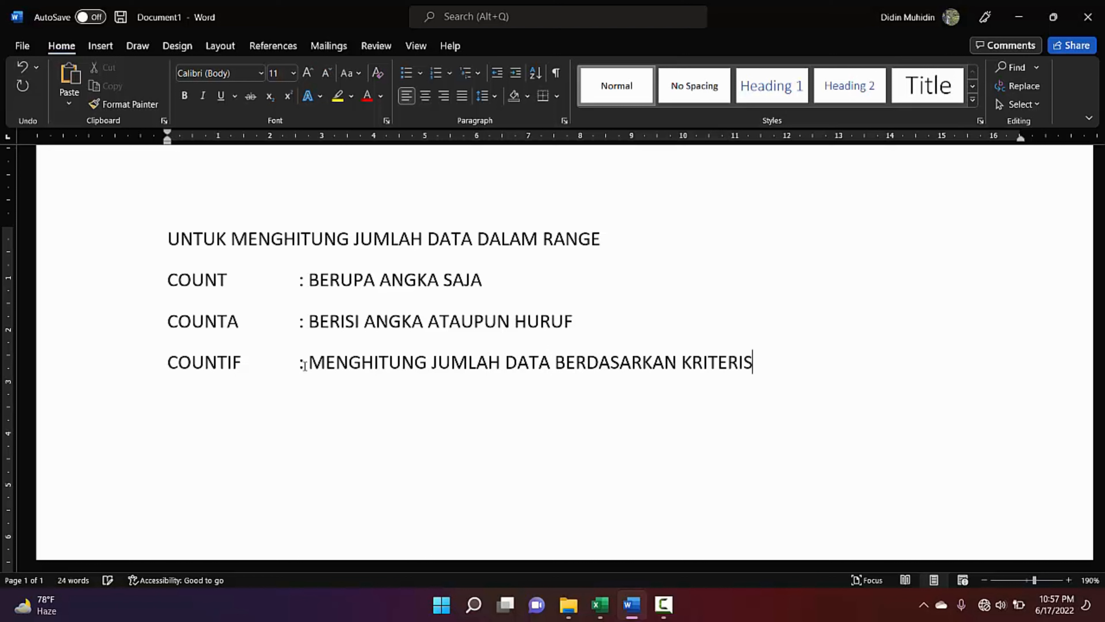
key("BackSpace")
type("A")
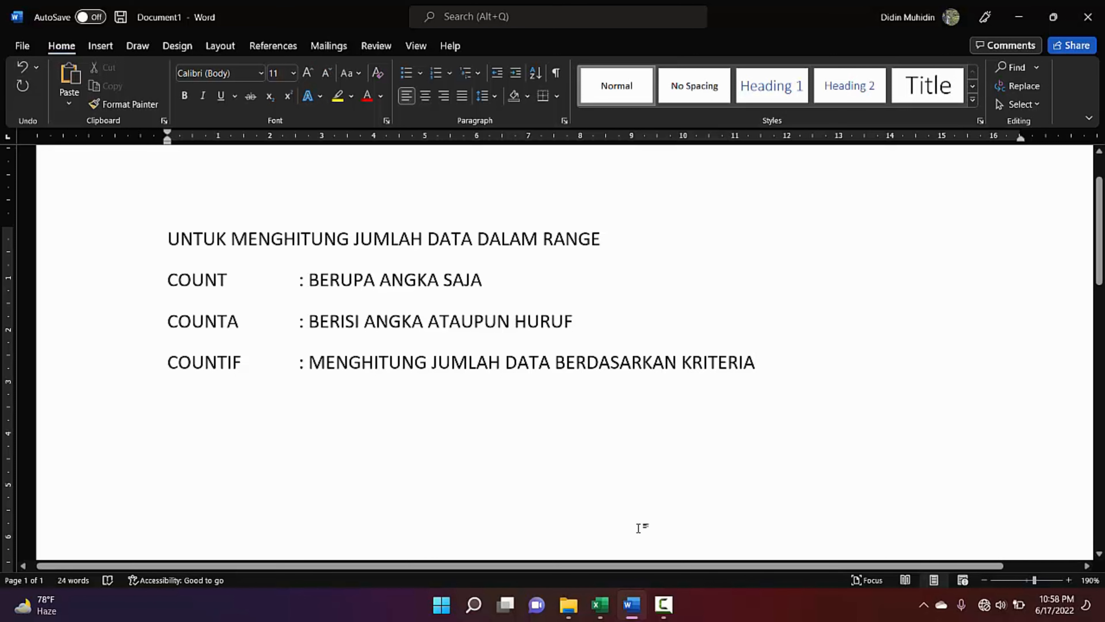
Switch to the Excel workbook with the DATA RAPORT SISWA table and select cell I12 for Jumlah siswa.
left_click(611, 607)
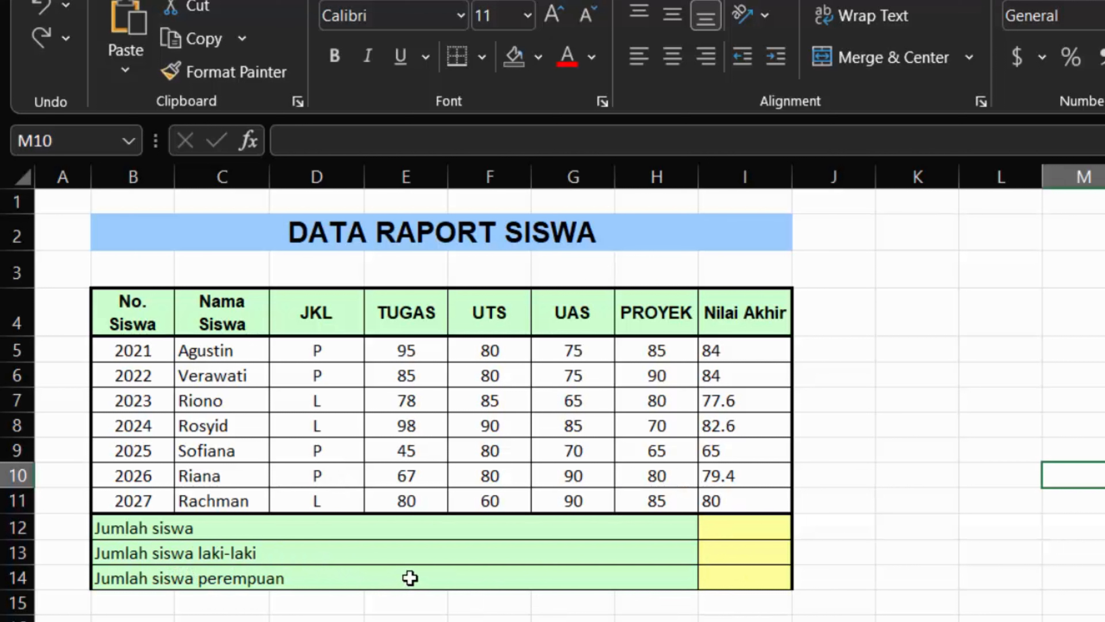
left_click(727, 528)
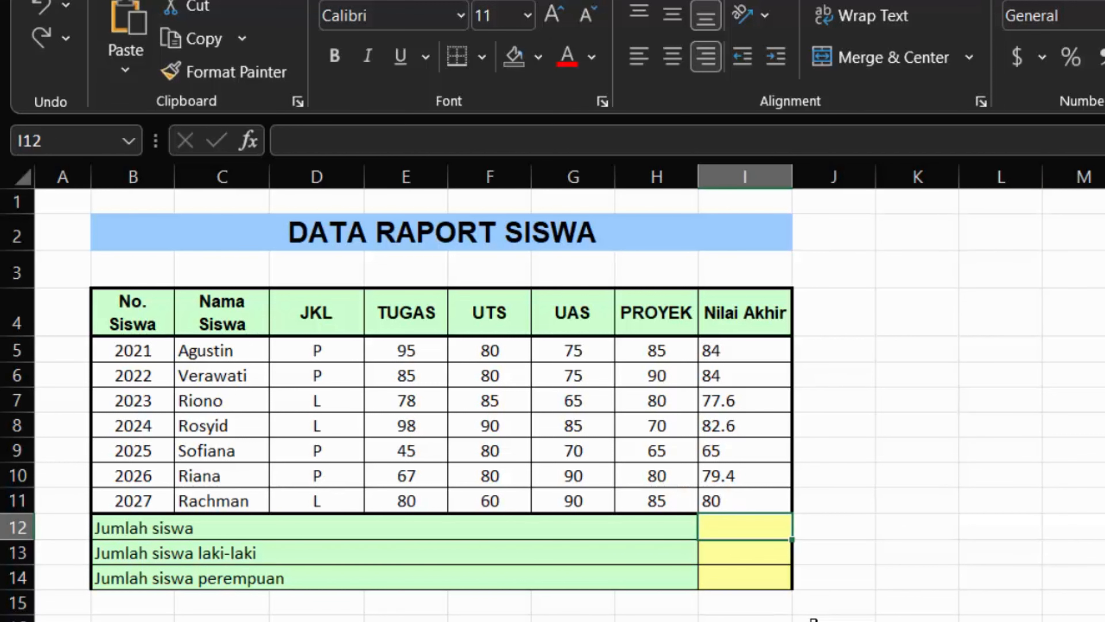
scroll(31, 177, "up", 1)
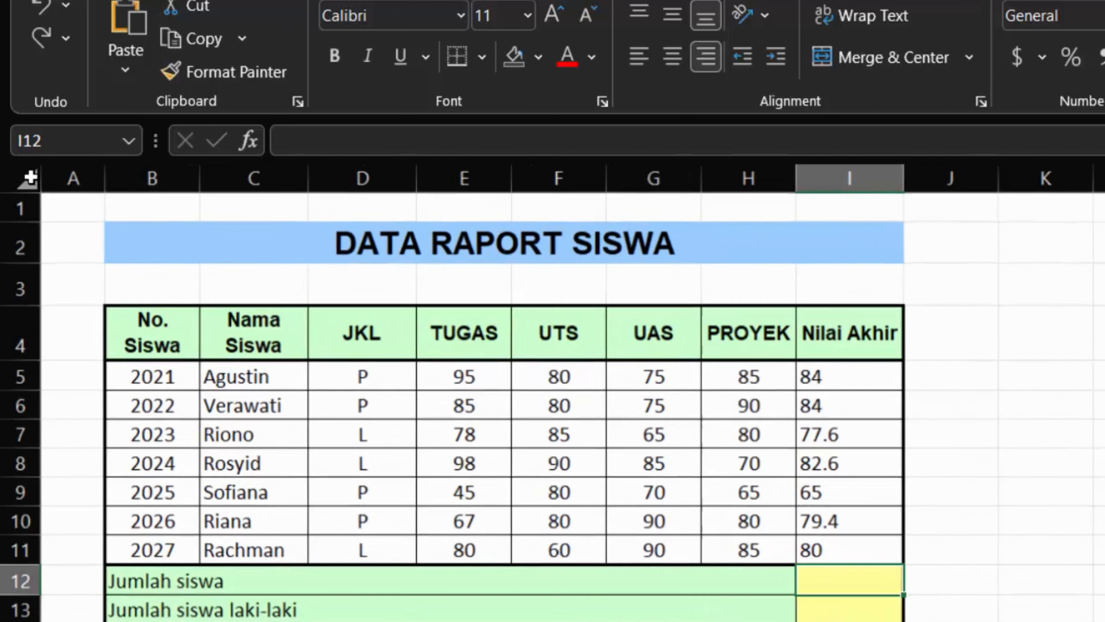
scroll(30, 178, "up", 2)
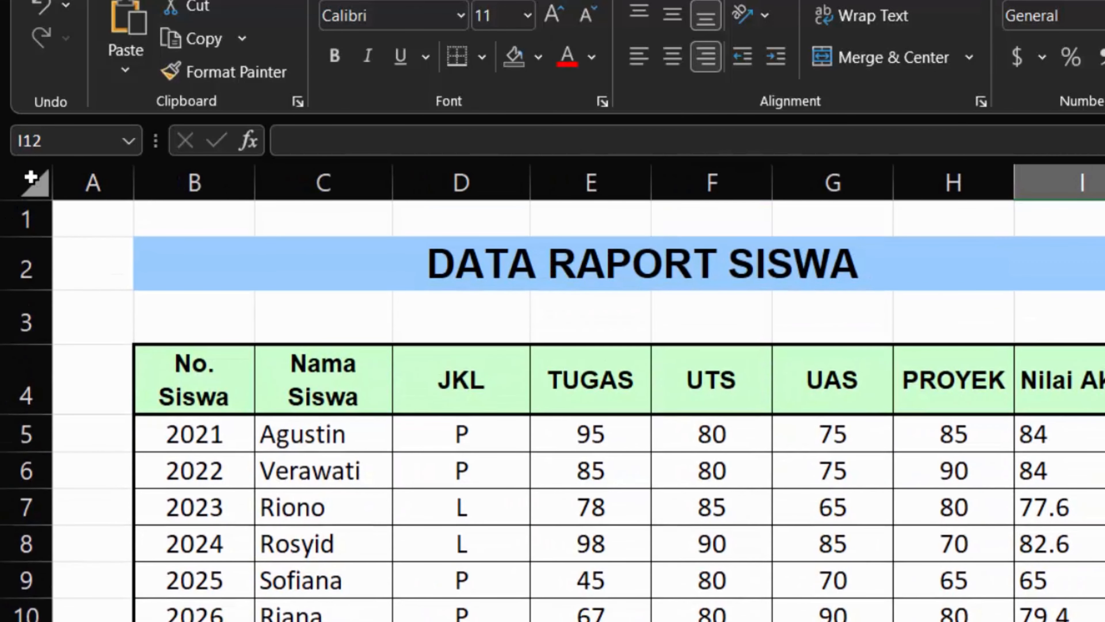
type("=")
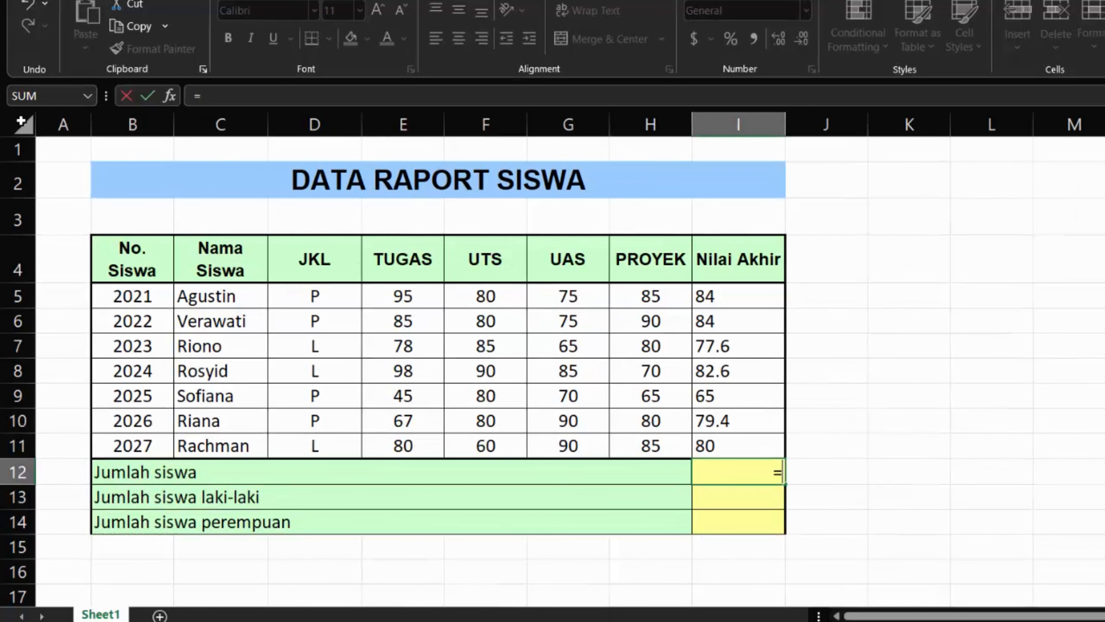
key("BackSpace")
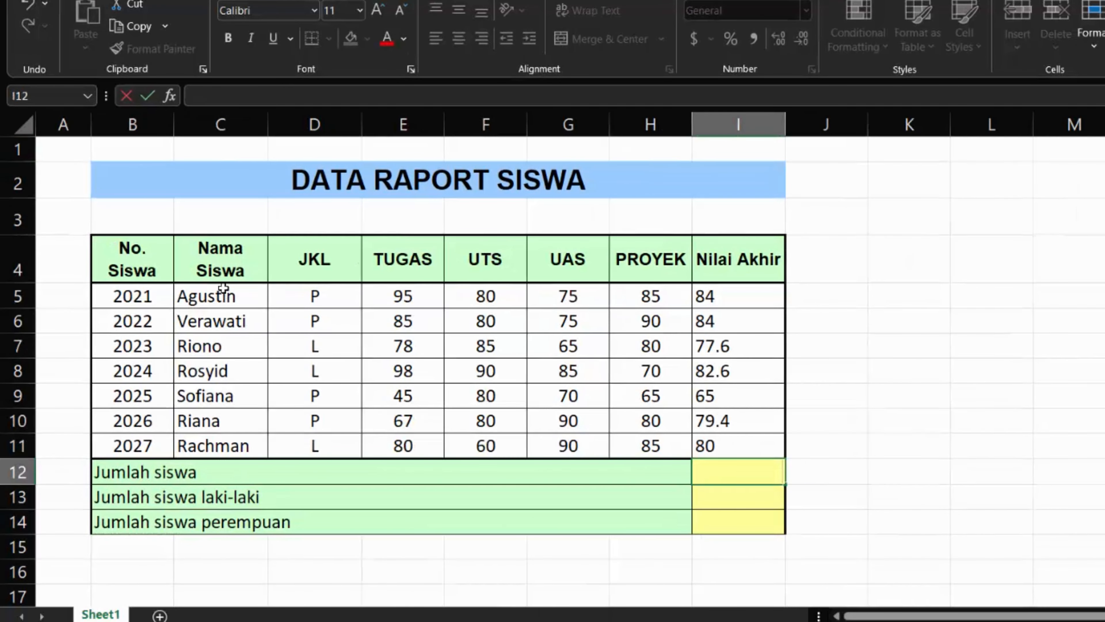
left_click(230, 305)
left_click_drag(230, 305, 227, 423)
left_click_drag(226, 447, 227, 447)
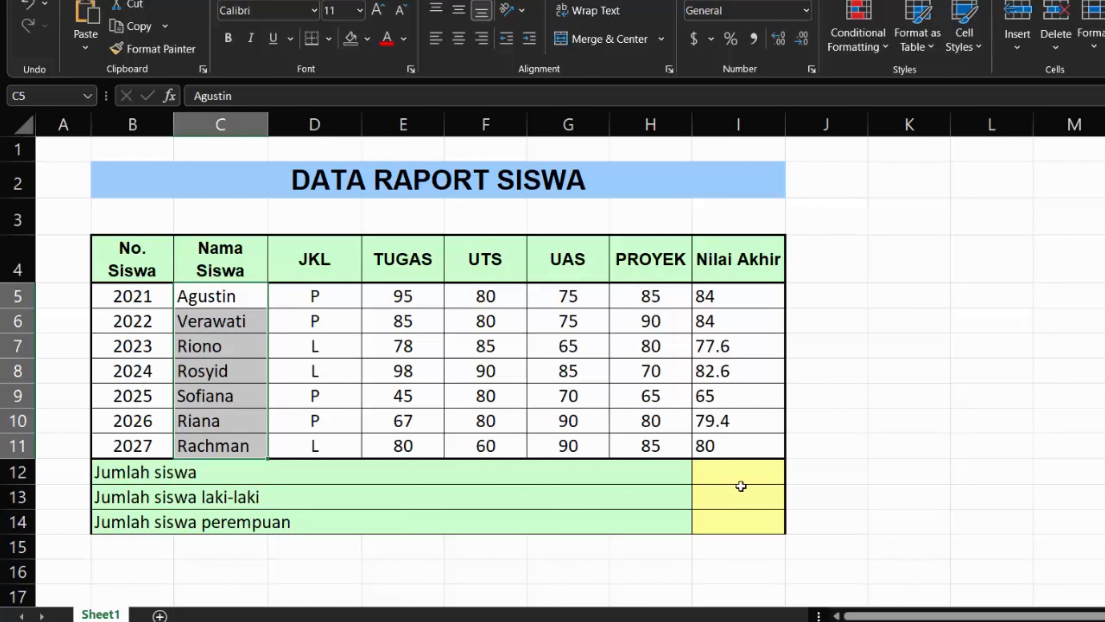
Enter the formula =COUNT(C5:C11) in cell I12 to count the student names.
left_click(712, 479)
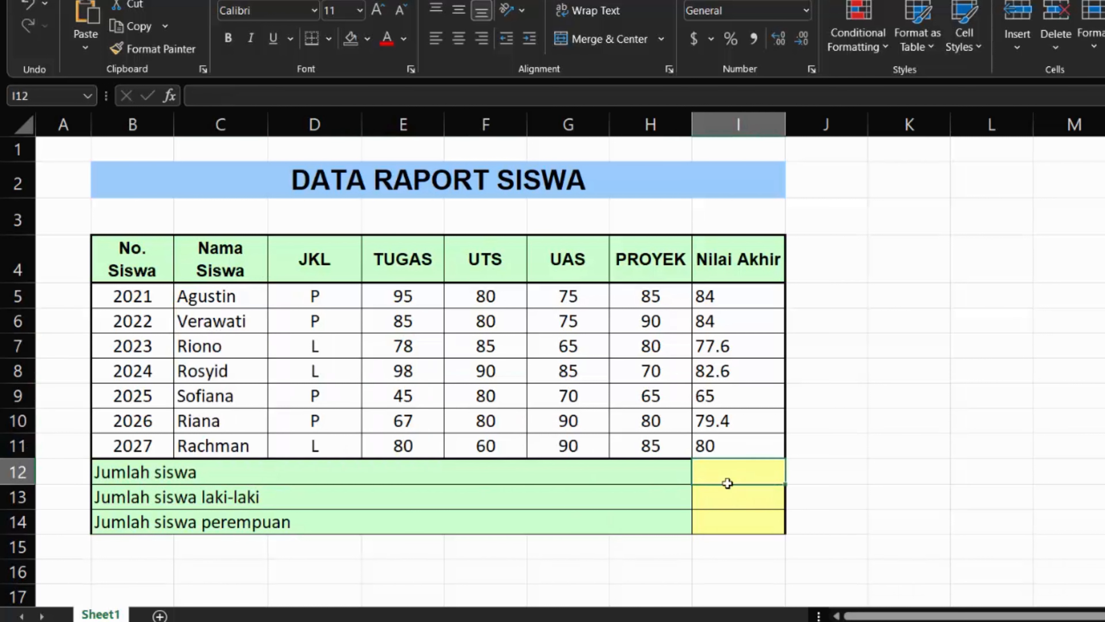
type("=COUN")
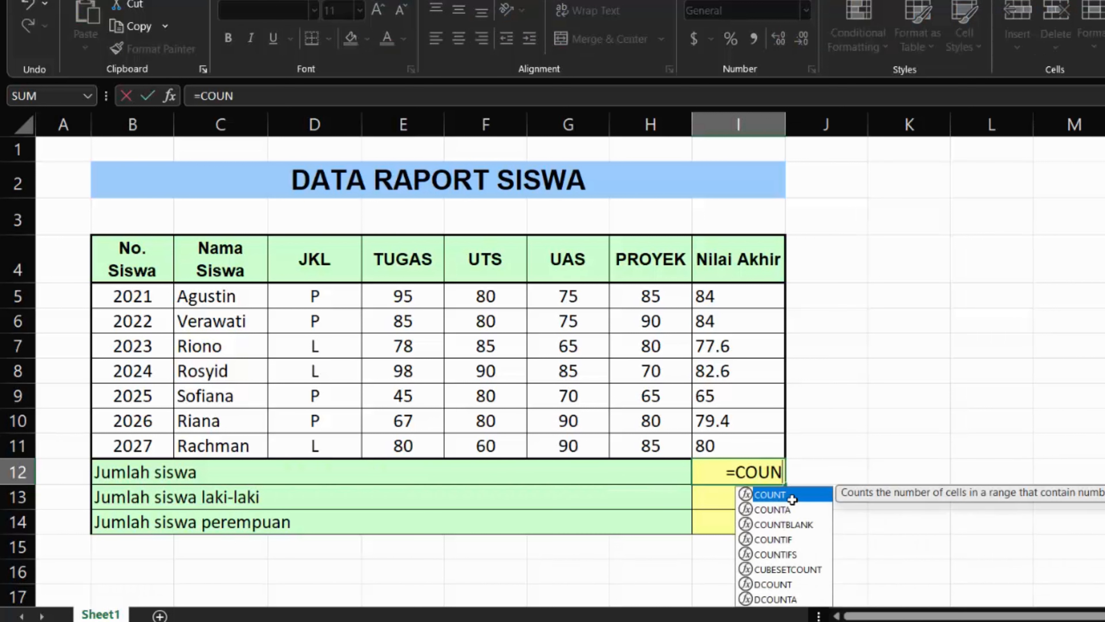
double_click(792, 500)
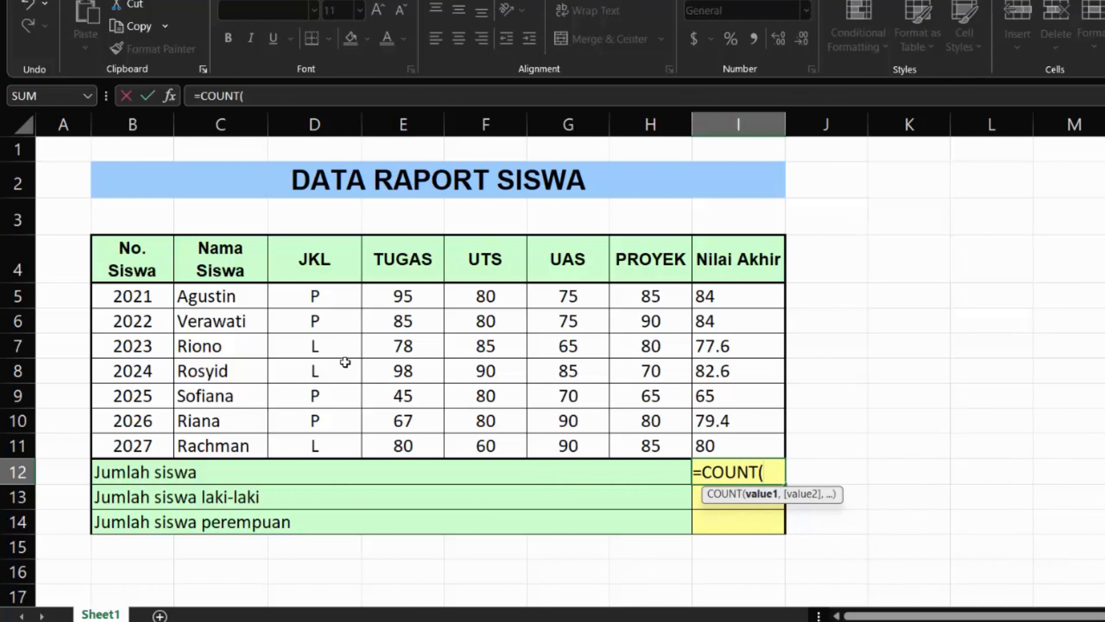
left_click_drag(207, 296, 205, 452)
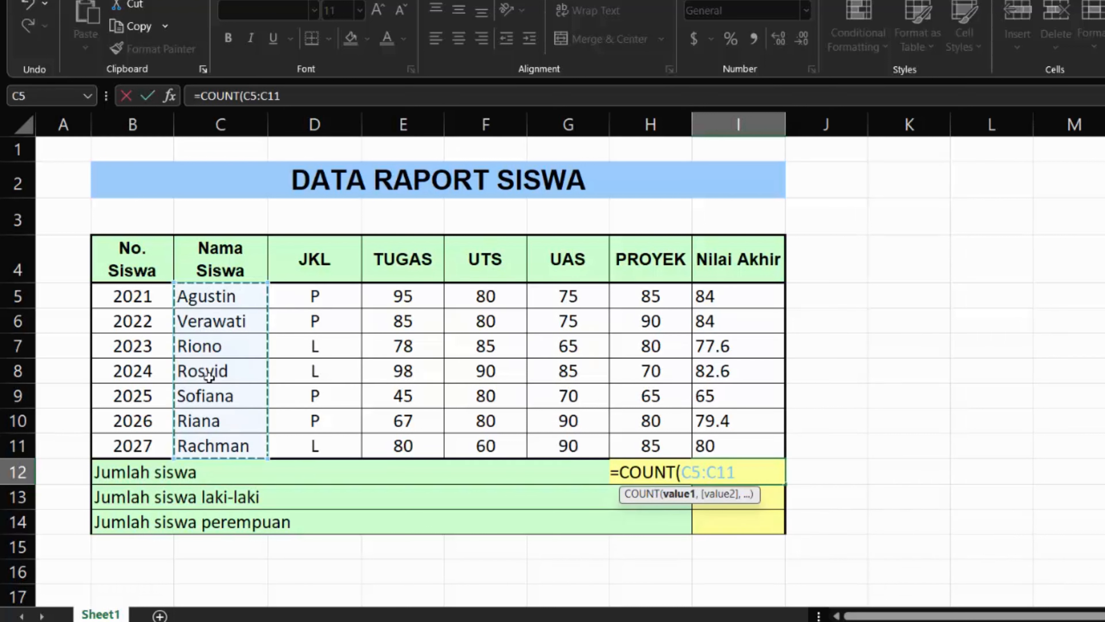
key("Return")
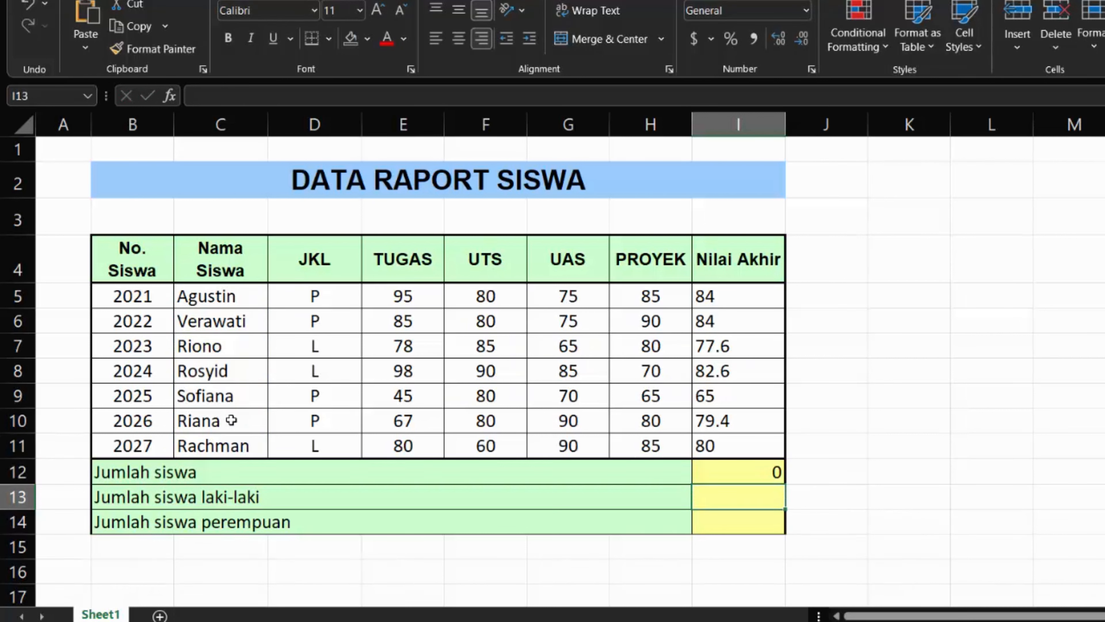
Change the Jumlah siswa formula in I12 to =COUNT(B5:B11) so it counts the student numbers.
left_click(764, 473)
double_click(765, 474)
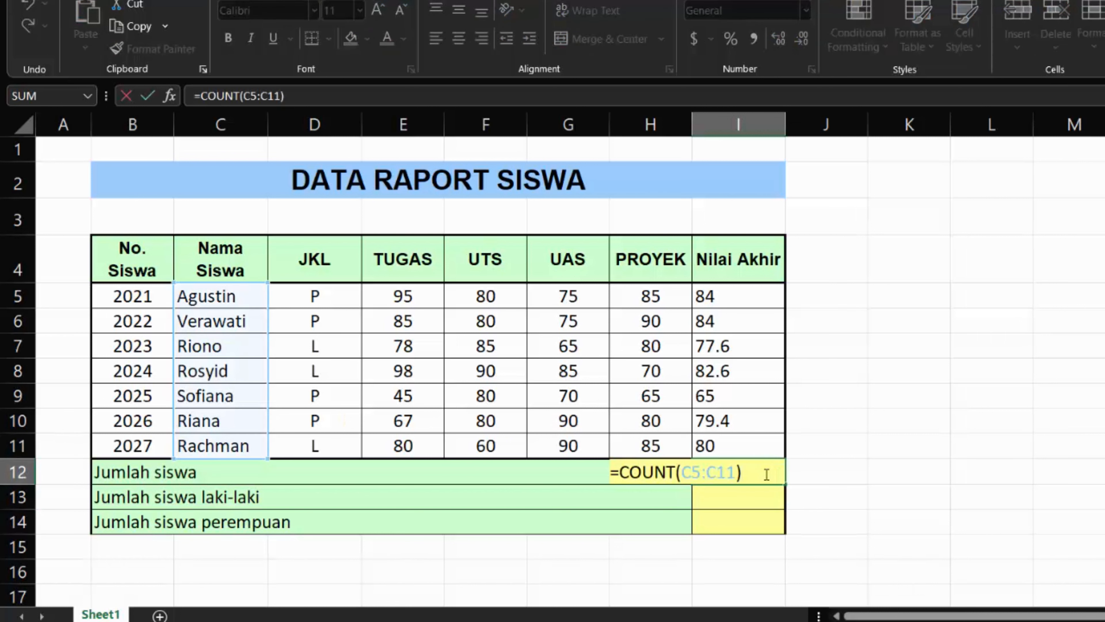
left_click_drag(741, 473, 681, 473)
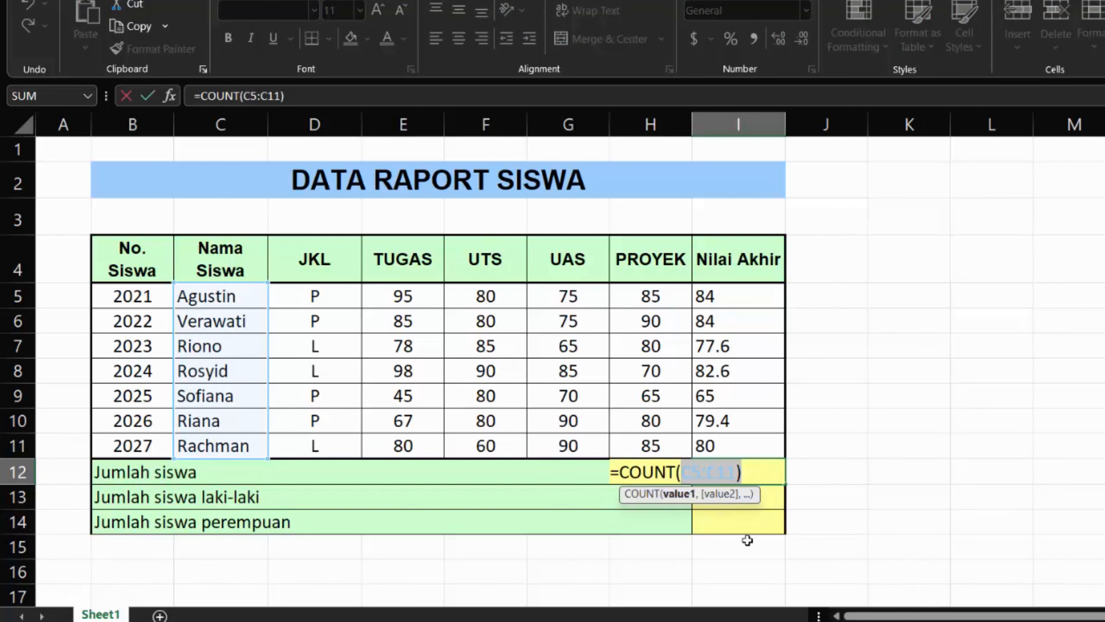
key("BackSpace")
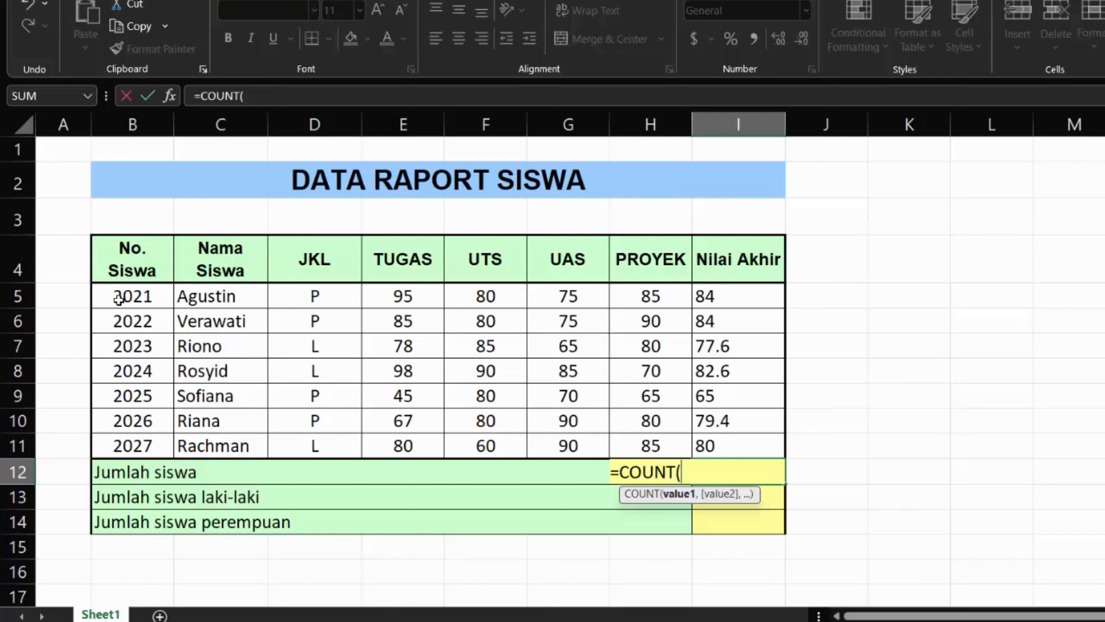
left_click_drag(117, 300, 126, 446)
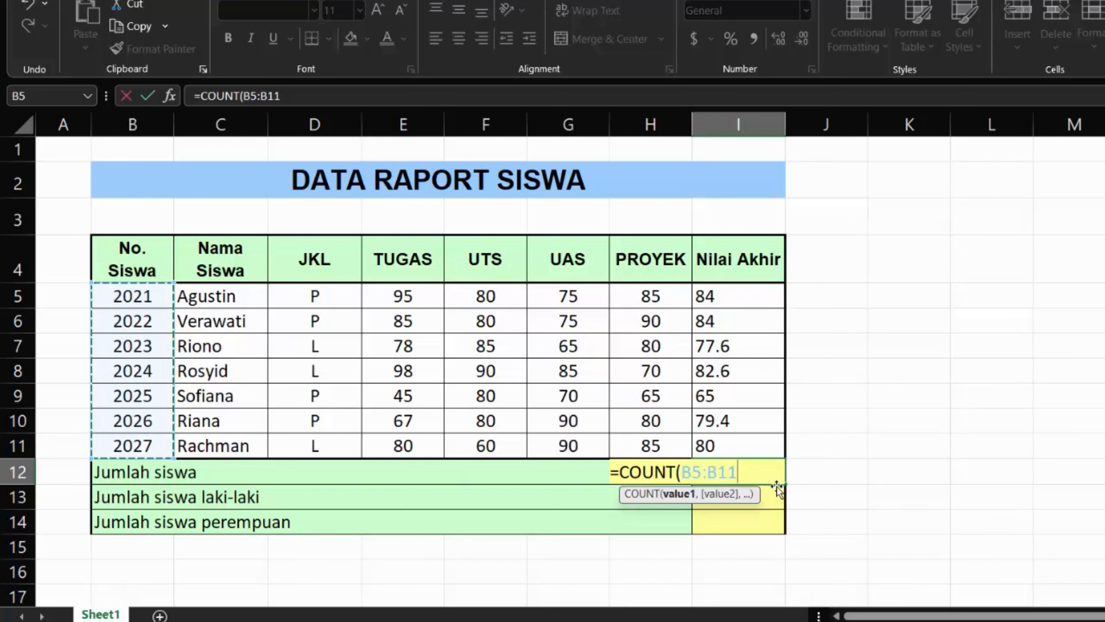
key("Return")
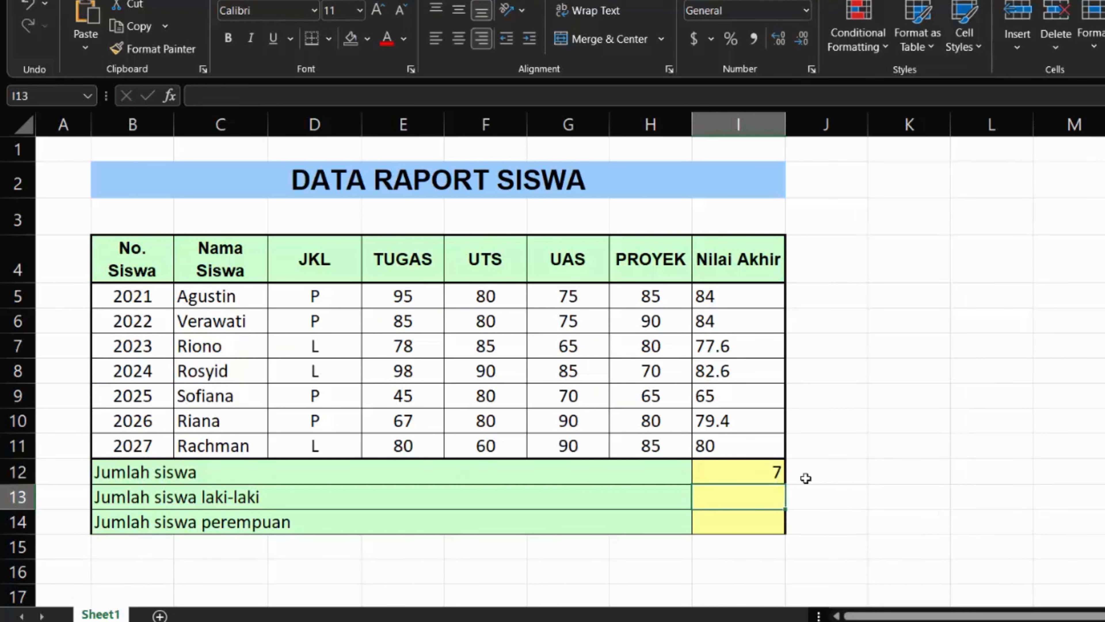
Replace the formula in I12 with =COUNTA(C5:C11) to count the student names.
double_click(768, 471)
left_click_drag(749, 469, 677, 468)
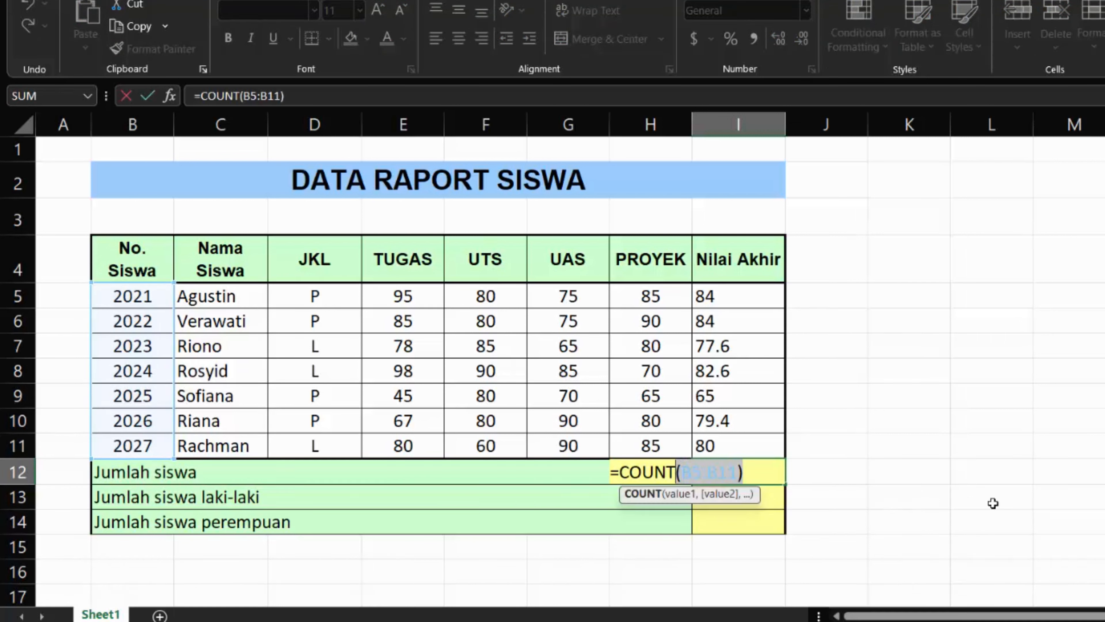
key("BackSpace")
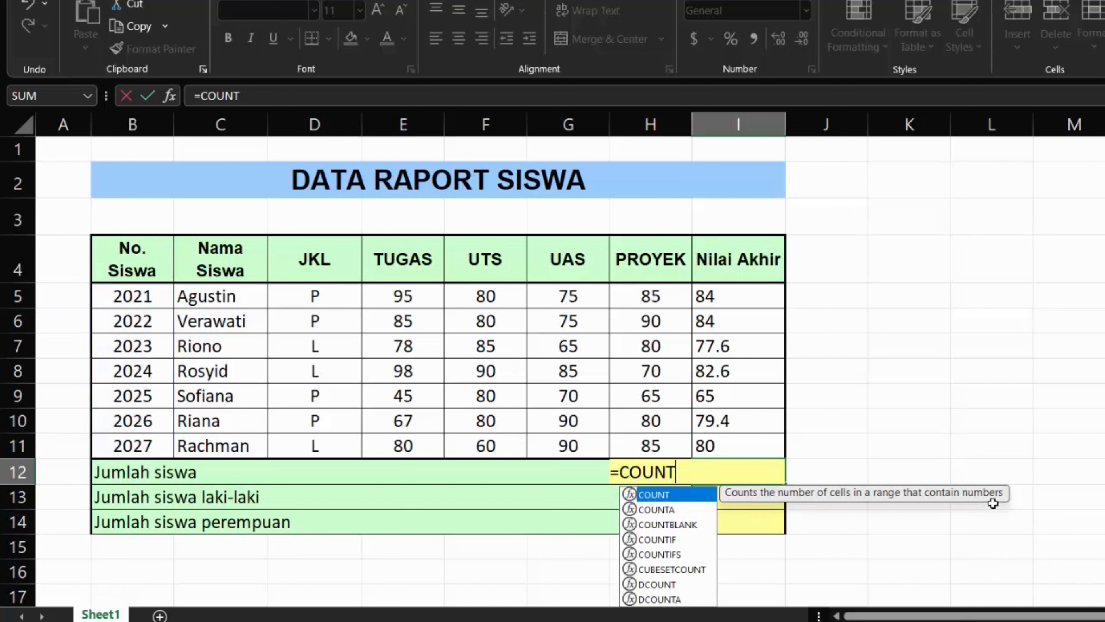
type("A")
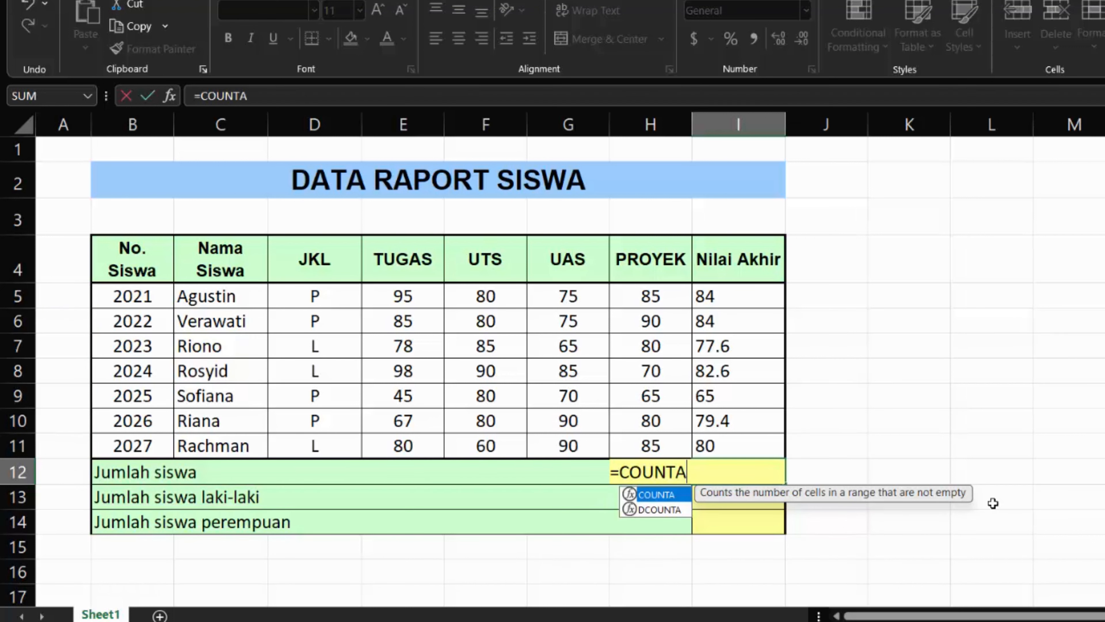
type("(")
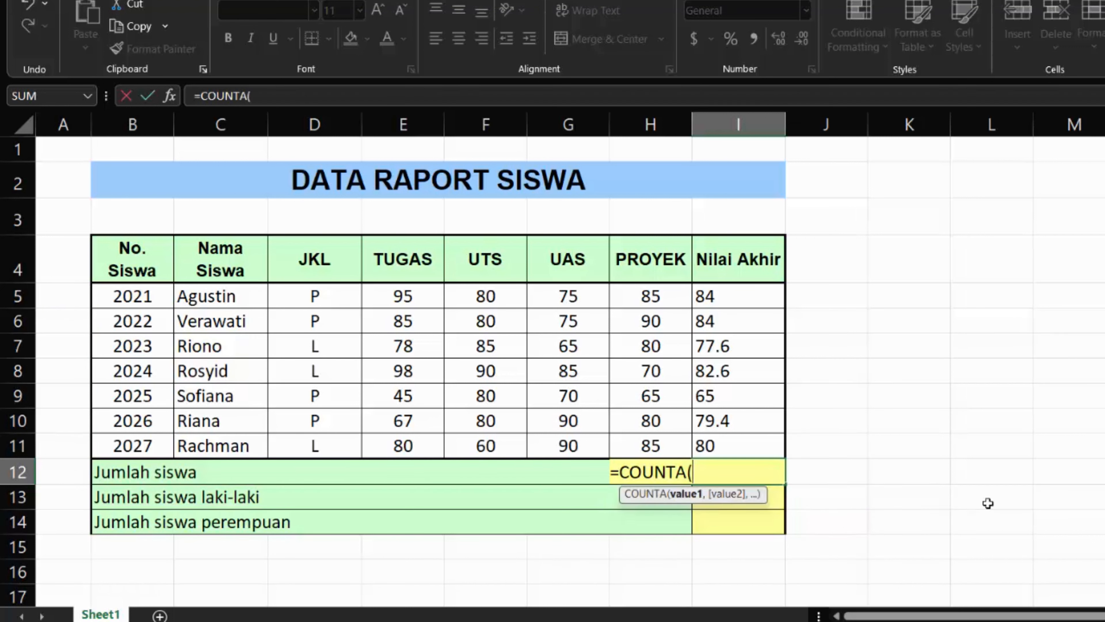
left_click_drag(231, 305, 225, 450)
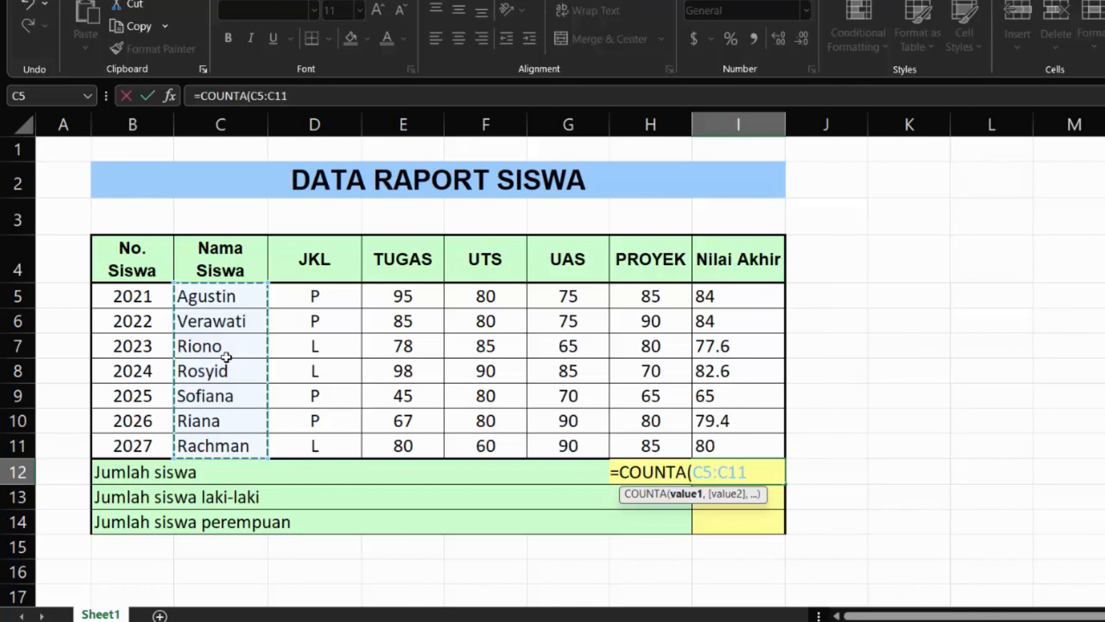
key("Return")
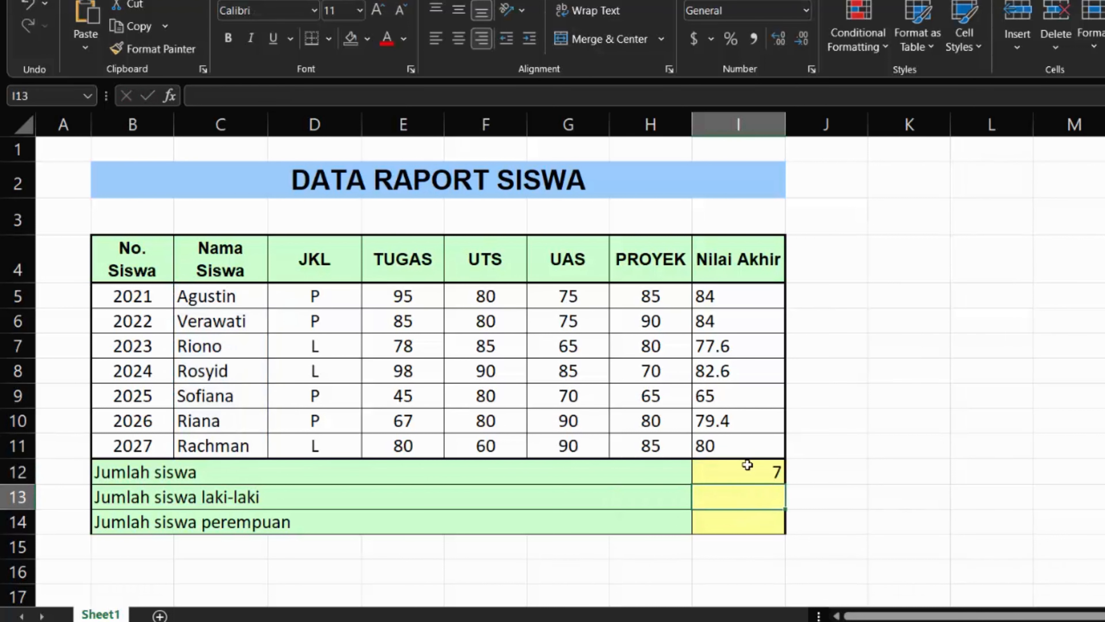
Change the COUNTA range in I12 to the student numbers B5:B11.
double_click(737, 473)
left_click_drag(749, 473, 699, 477)
key("BackSpace")
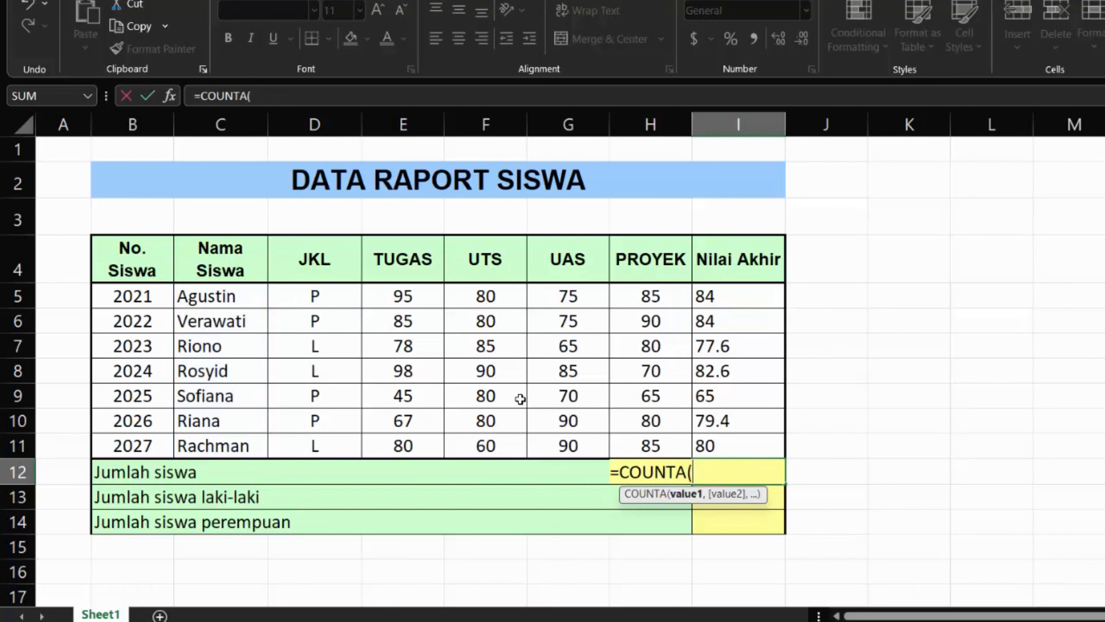
left_click_drag(132, 300, 127, 442)
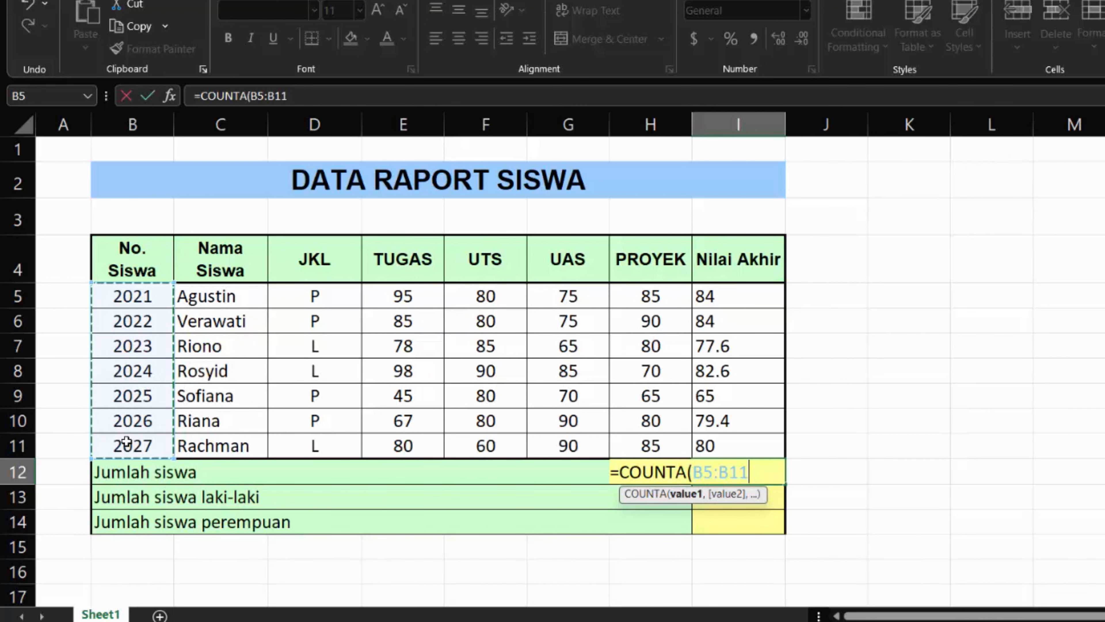
key("Return")
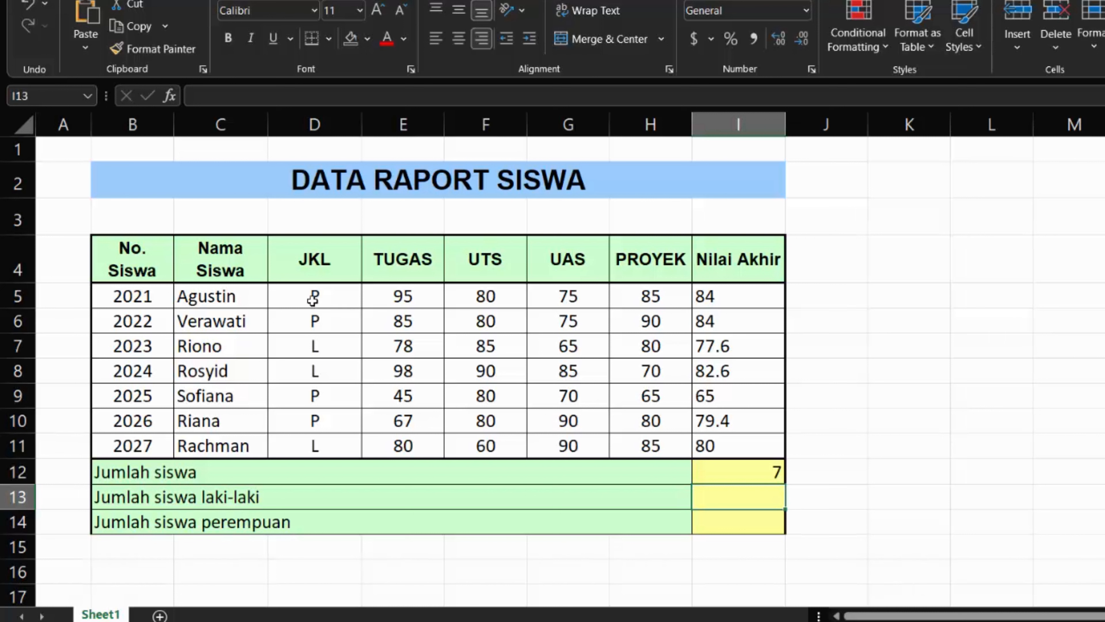
Fill in the gender counts by hand, with 3 for Jumlah siswa laki-laki and 4 for Jumlah siswa perempuan.
left_click_drag(311, 345, 314, 371)
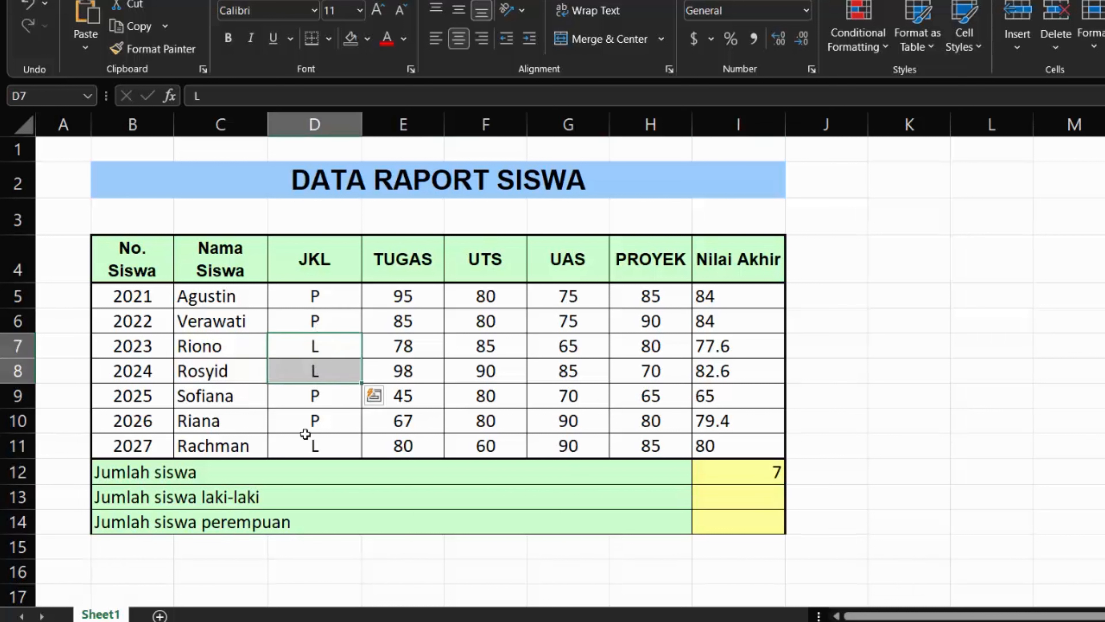
left_click(315, 463)
left_click(723, 497)
type("3")
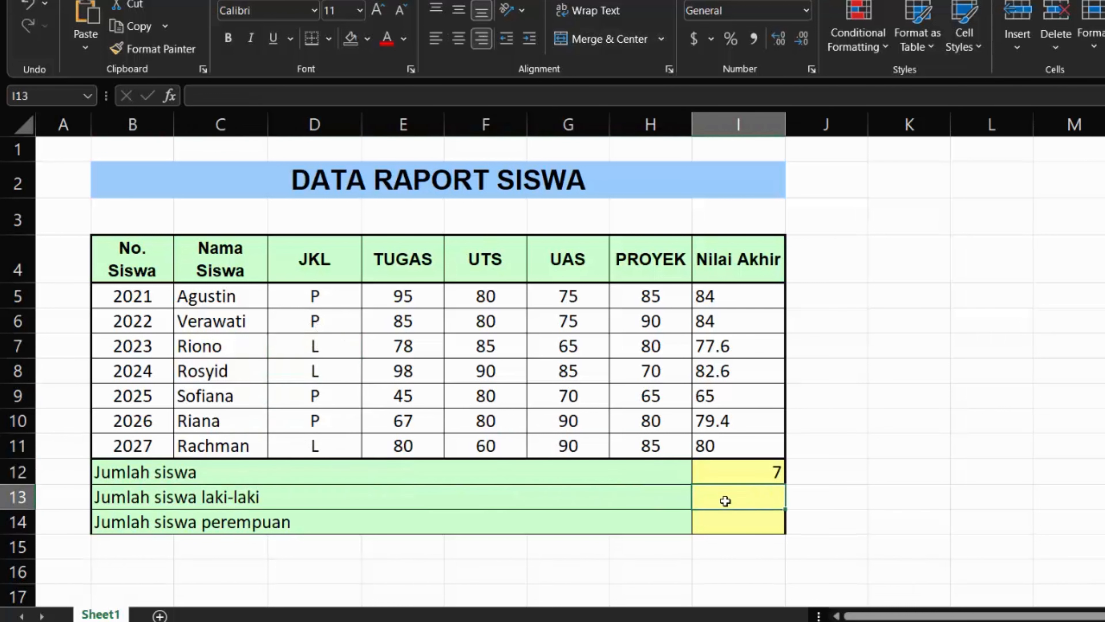
key("Return")
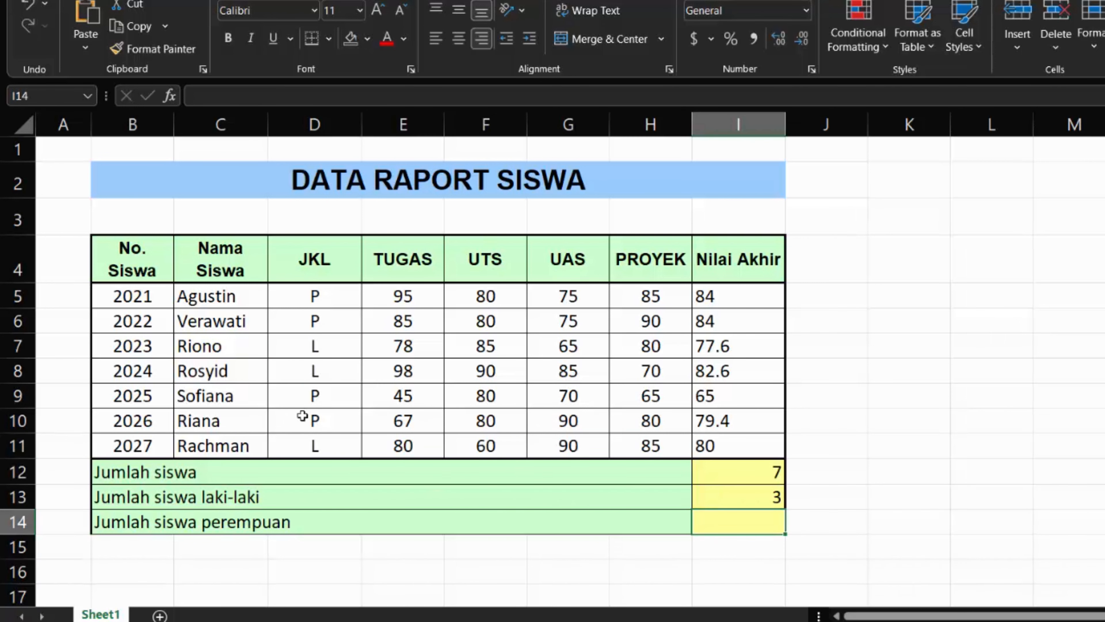
type("4")
key("Return")
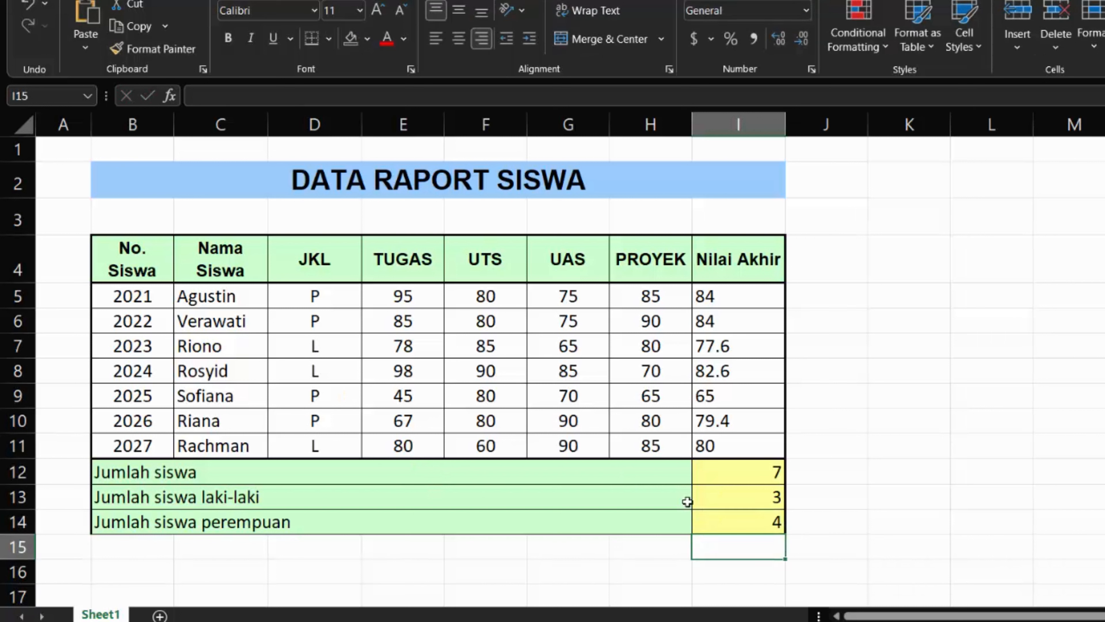
Clear the manually entered counts from I13 and I14.
left_click_drag(758, 499, 756, 533)
key("Delete")
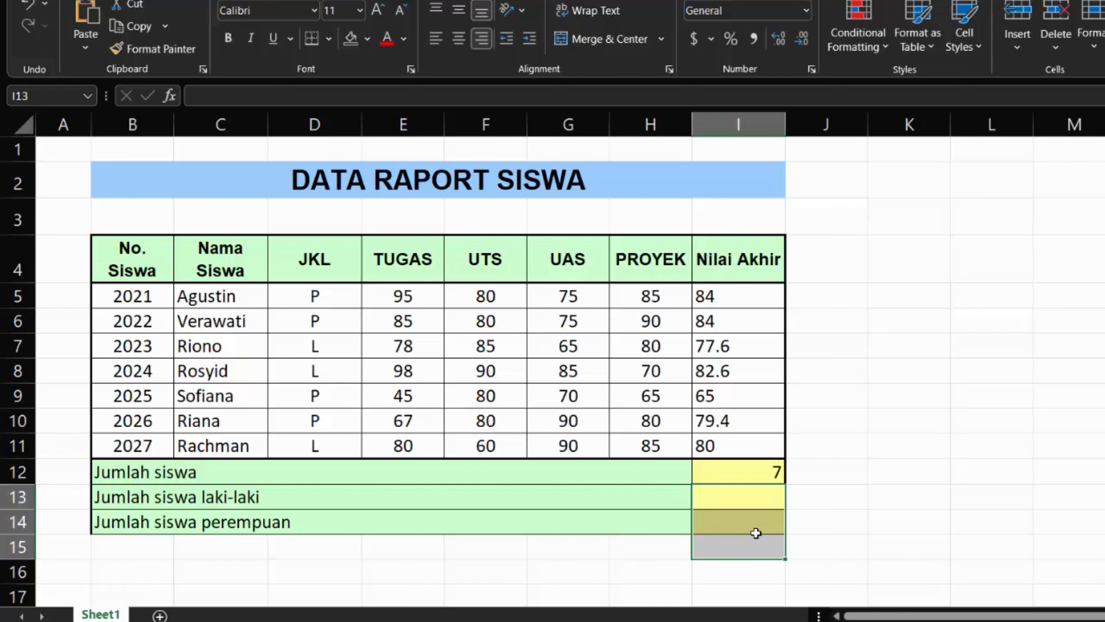
Enter =COUNTIF(D5:D11,"L") in I13 to count the male students from the JKL column.
left_click(768, 502)
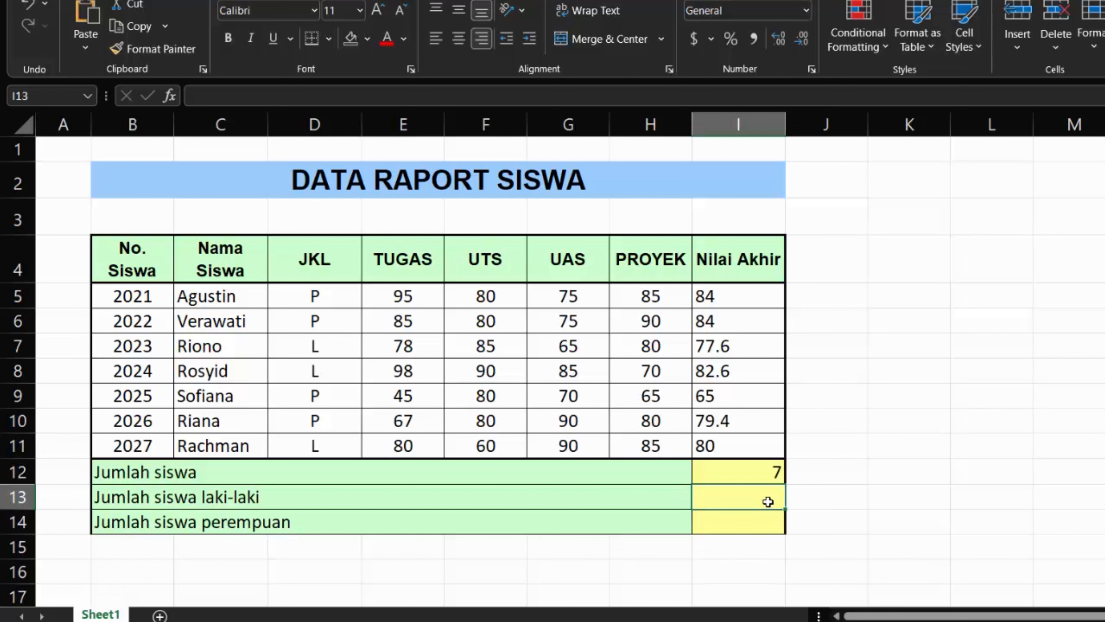
type("=COUNT")
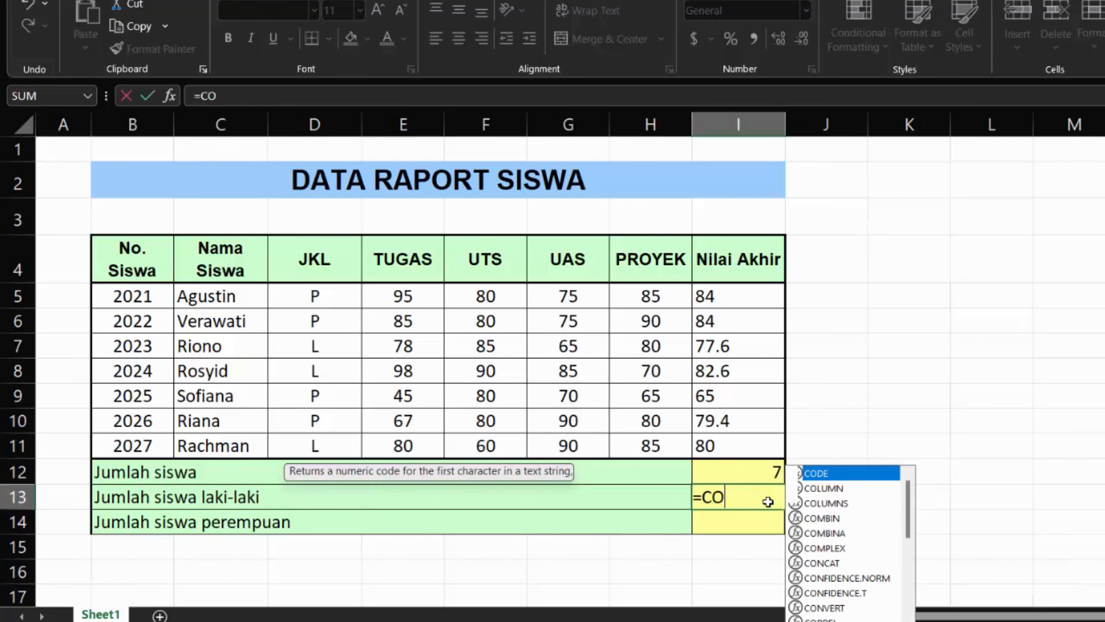
key("Down")
key("Down")
key("Down")
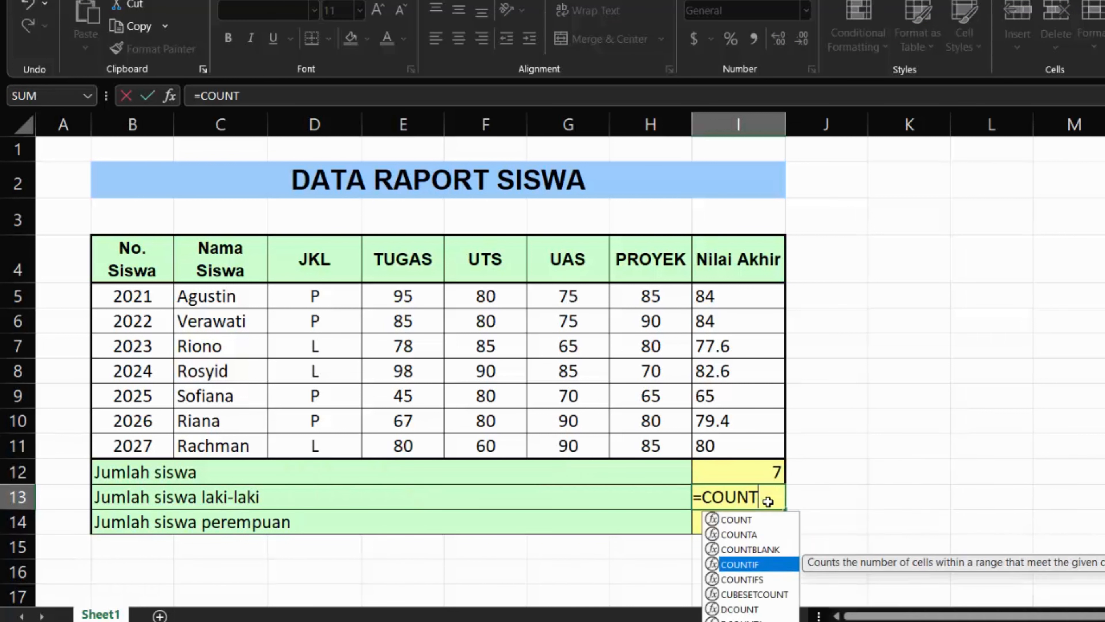
key("Tab")
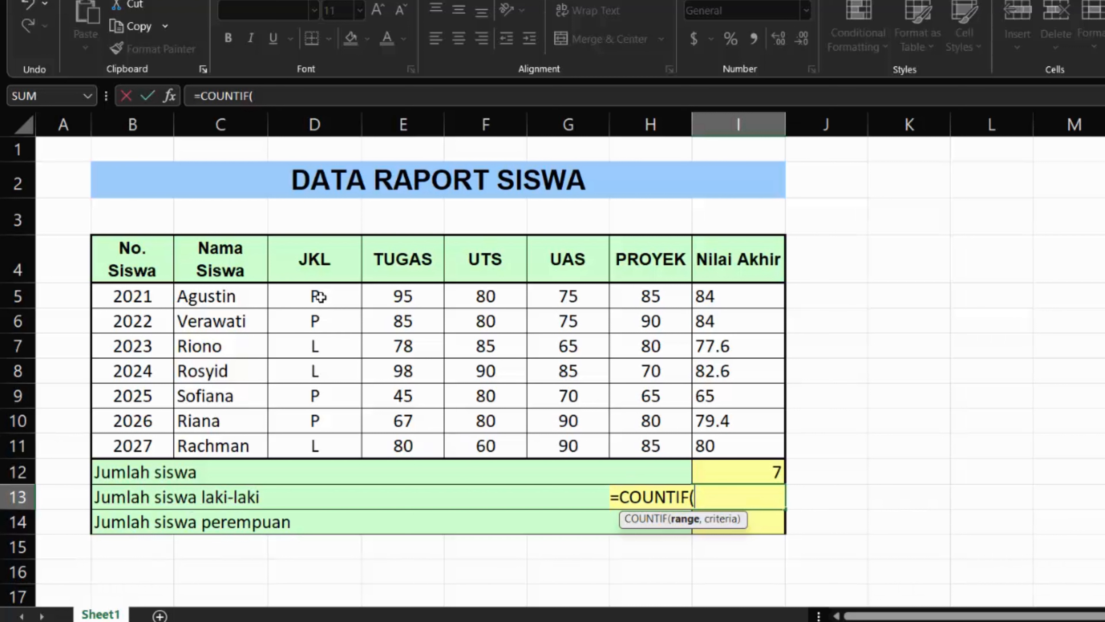
left_click_drag(319, 296, 319, 444)
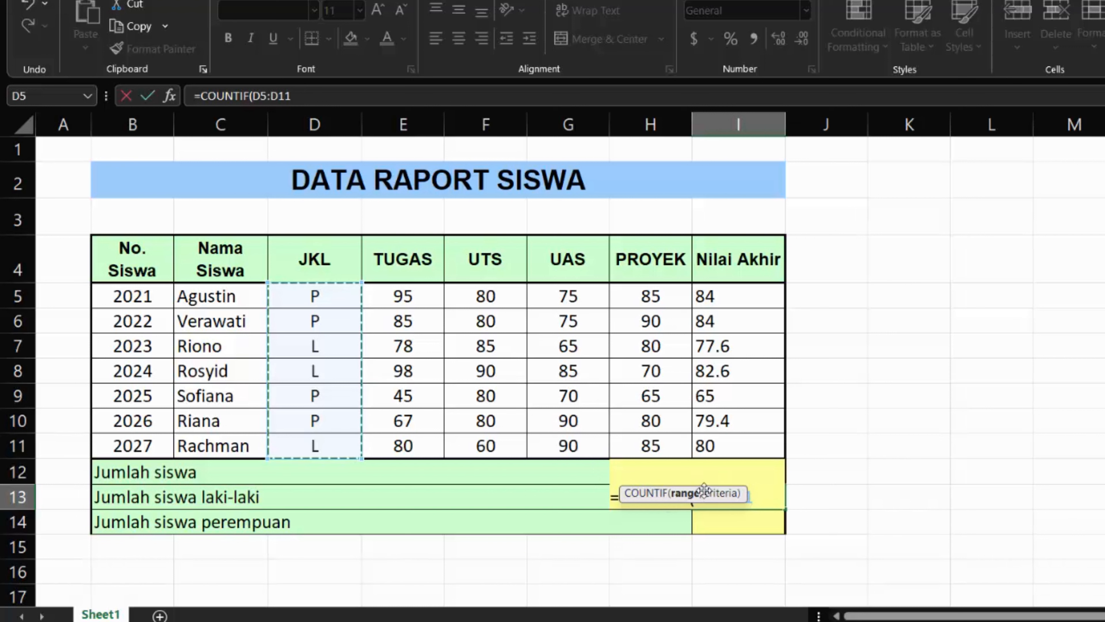
left_click_drag(710, 501, 714, 534)
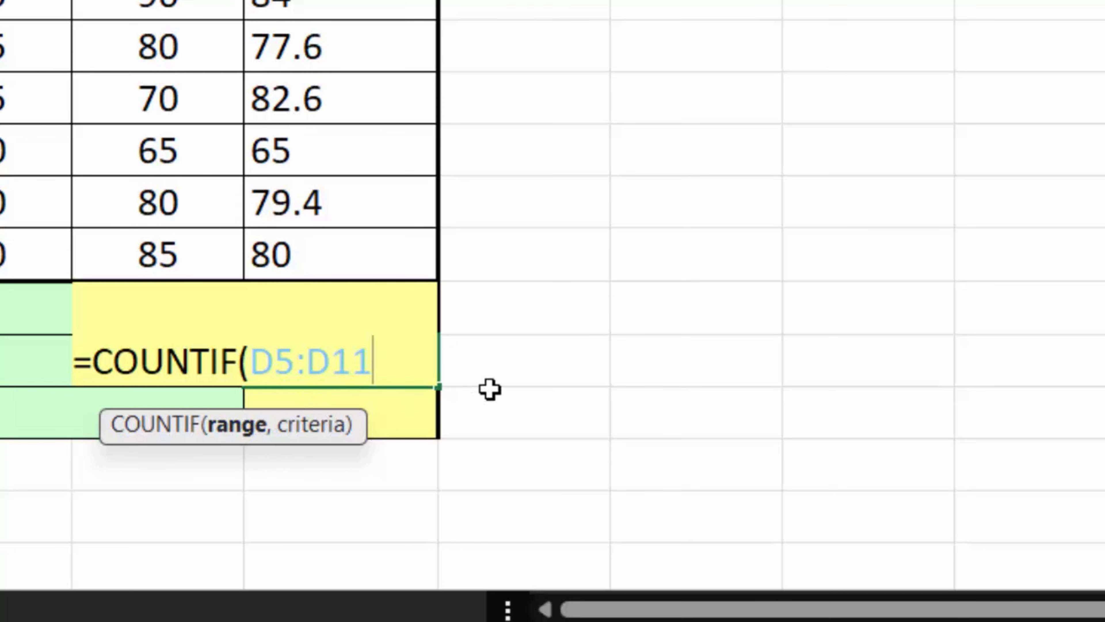
type(",")
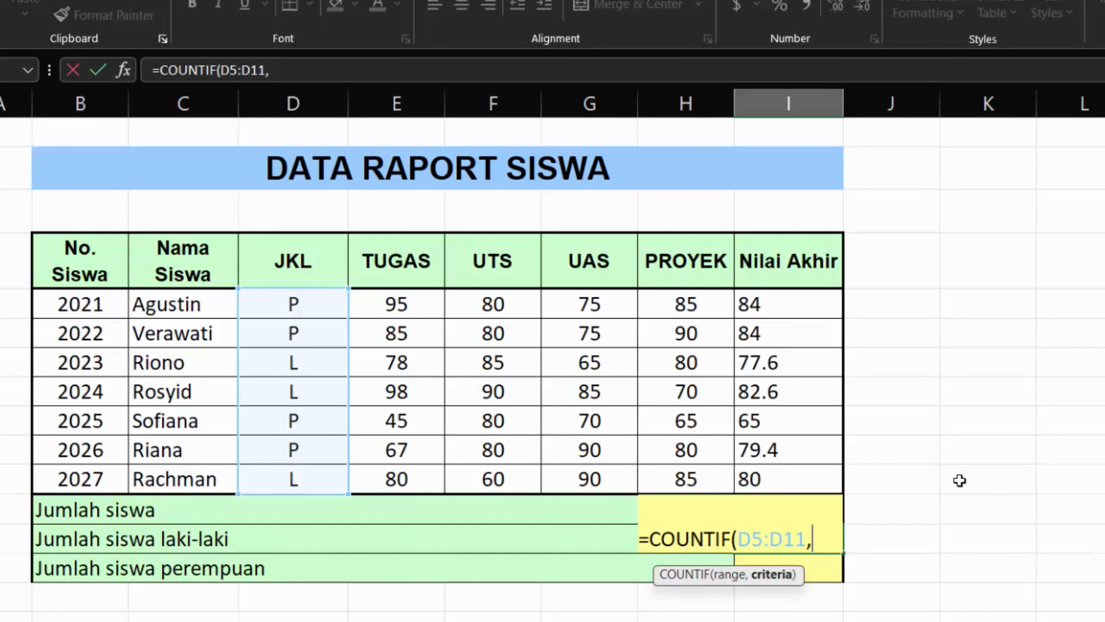
type("\"")
key("BackSpace")
type("L\"")
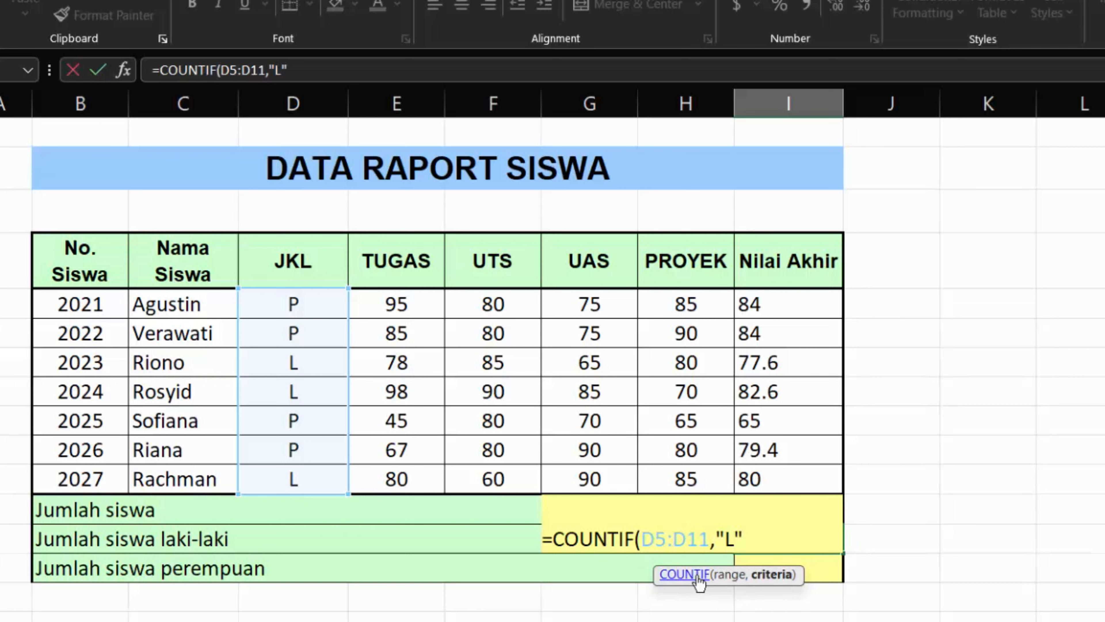
key("Return")
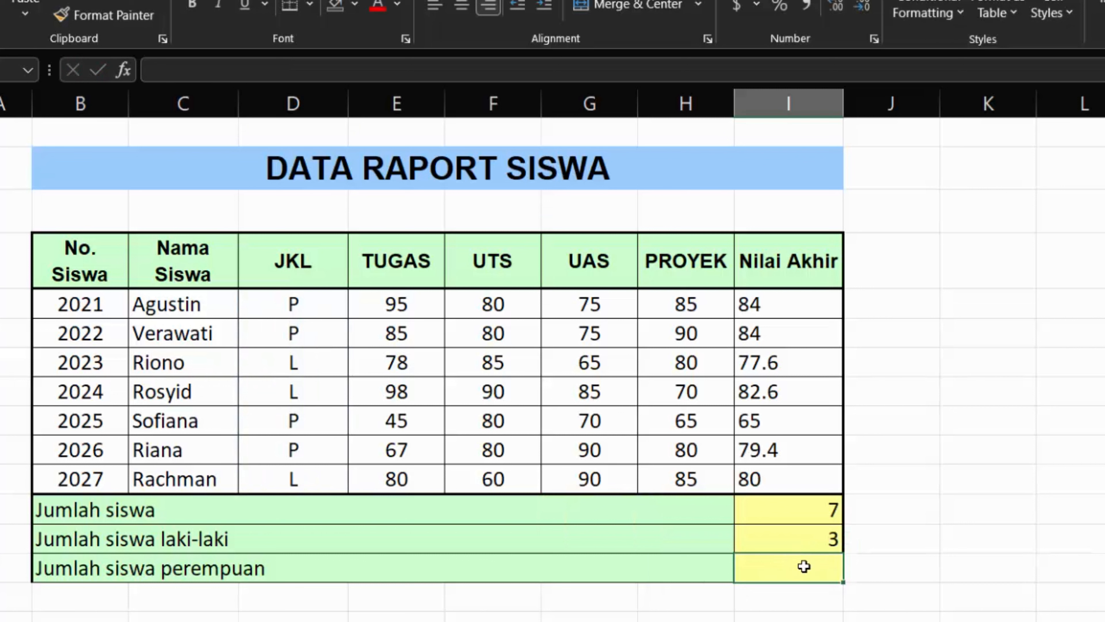
Enter =COUNTIF(D5:D11,"P") in I14 to count the female students from the JKL column.
type("=COUN")
key("Down")
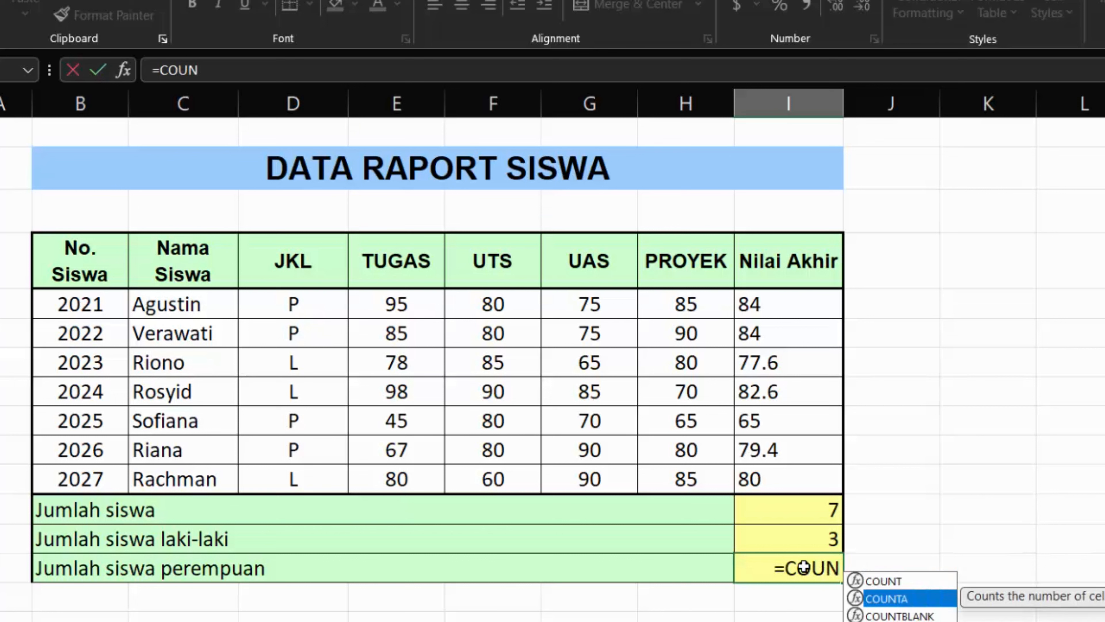
key("Down")
key("Down")
key("Tab")
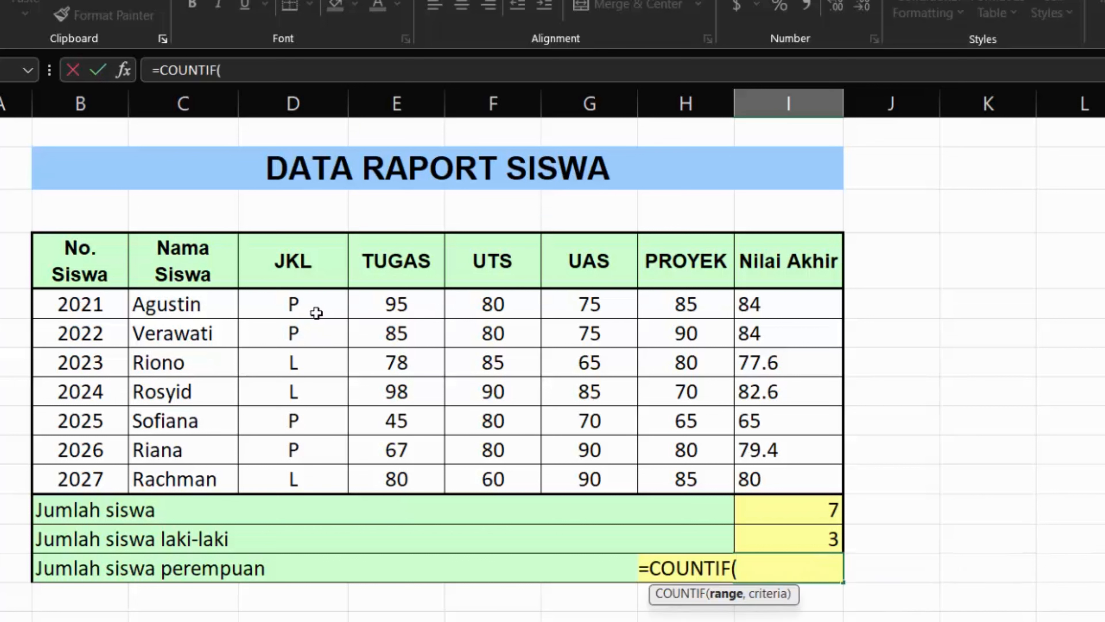
left_click(281, 307)
left_click_drag(282, 322, 291, 476)
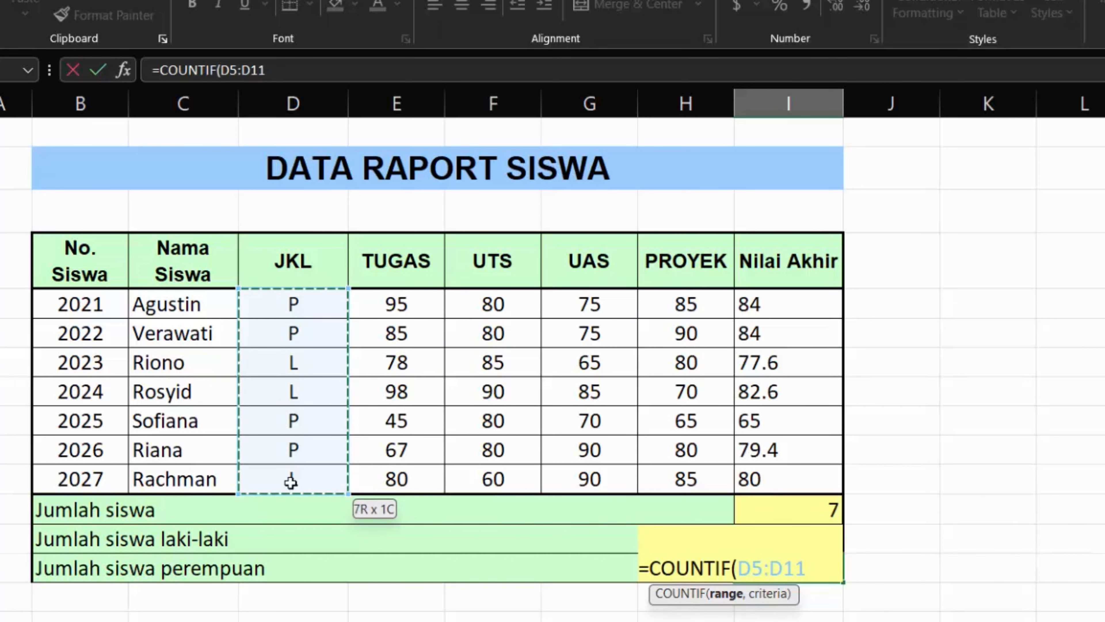
type(",")
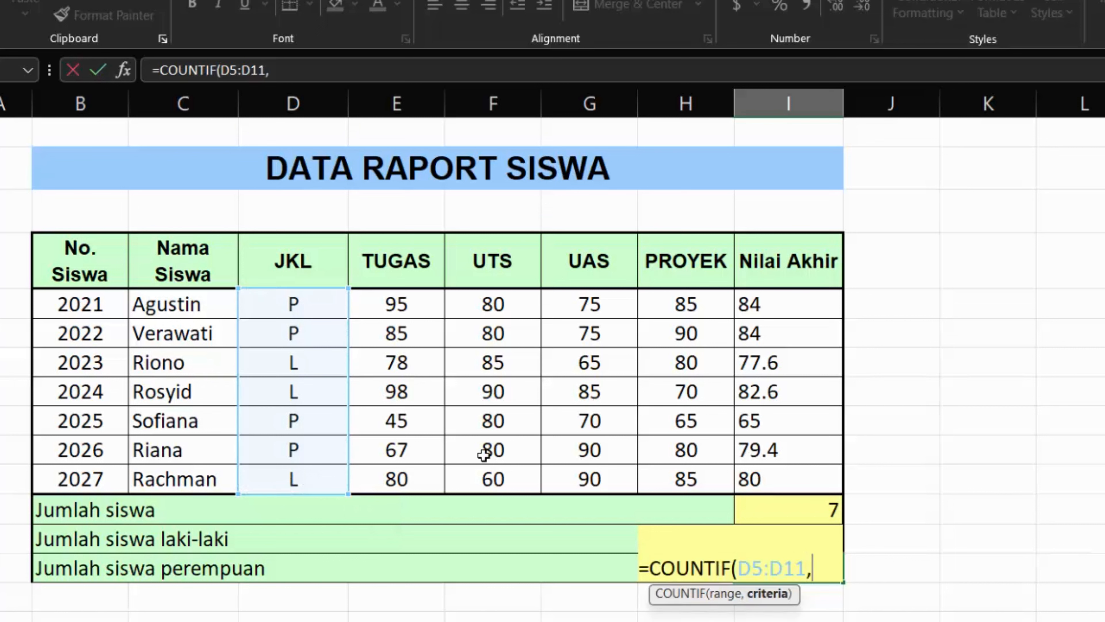
type("\"P\"")
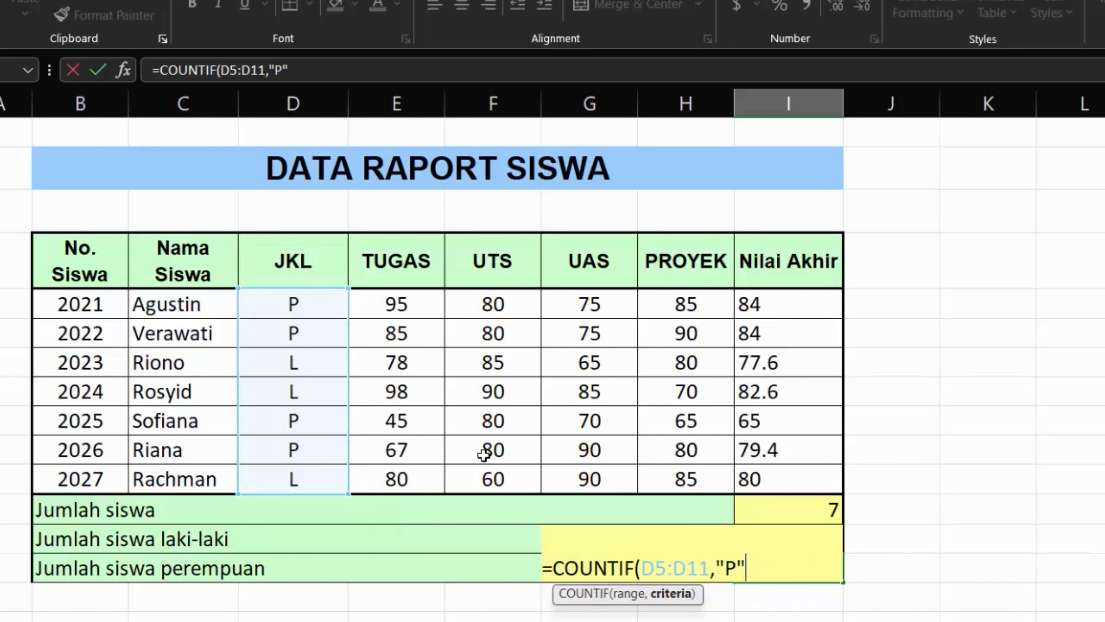
key("Return")
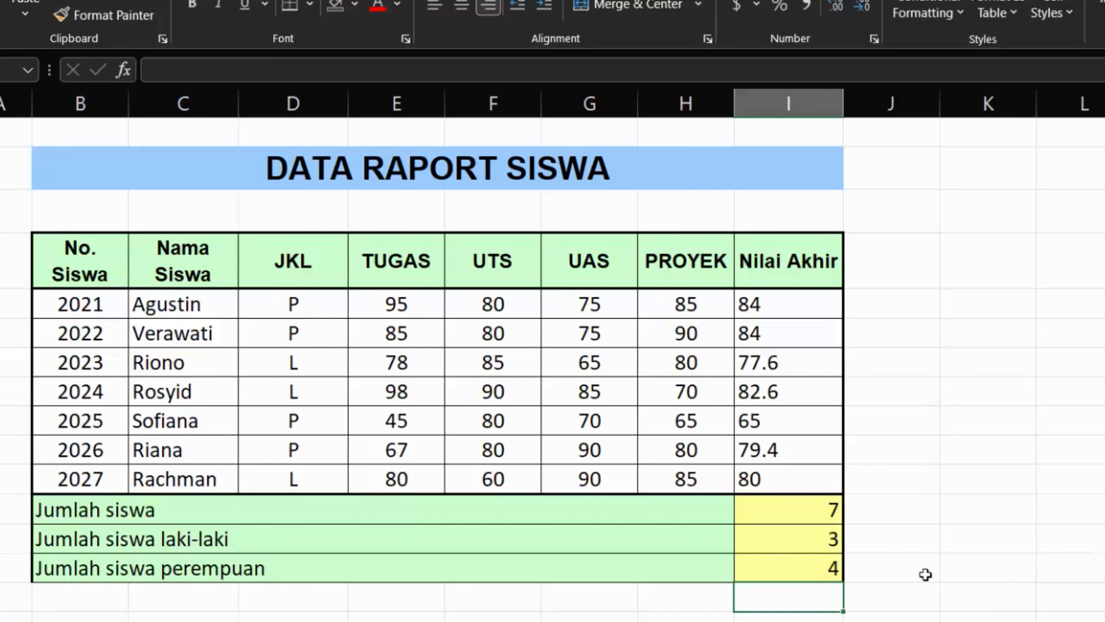
Enter the manual comparison counts beside the formulas, with 3 in J13 for male students and 4 in J14 for female students.
left_click(888, 541)
type("3")
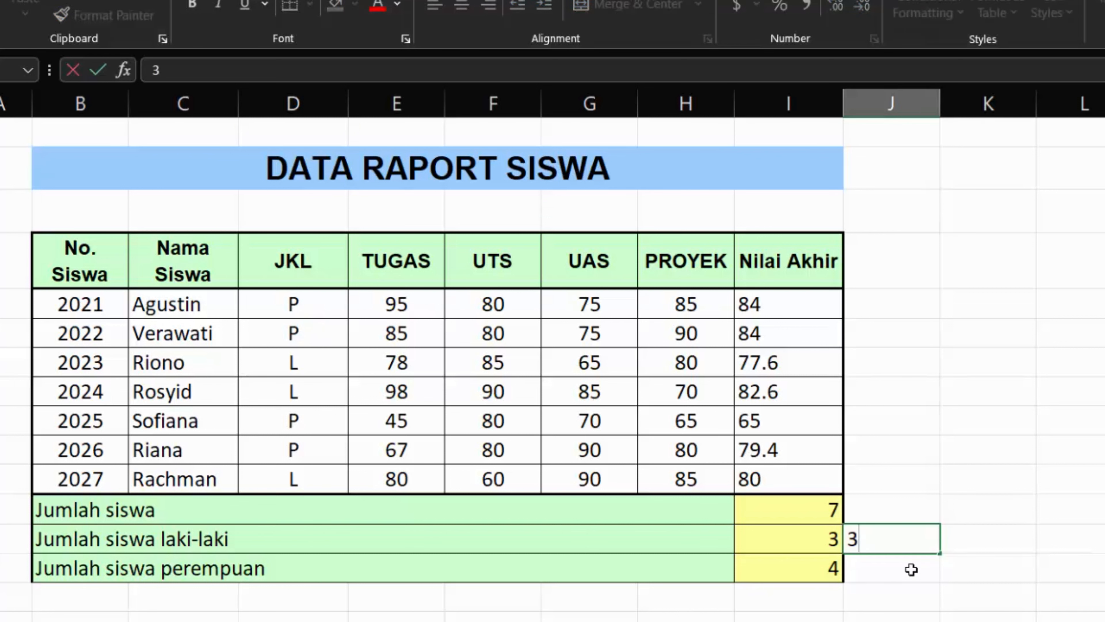
key("Return")
type("4")
key("Left")
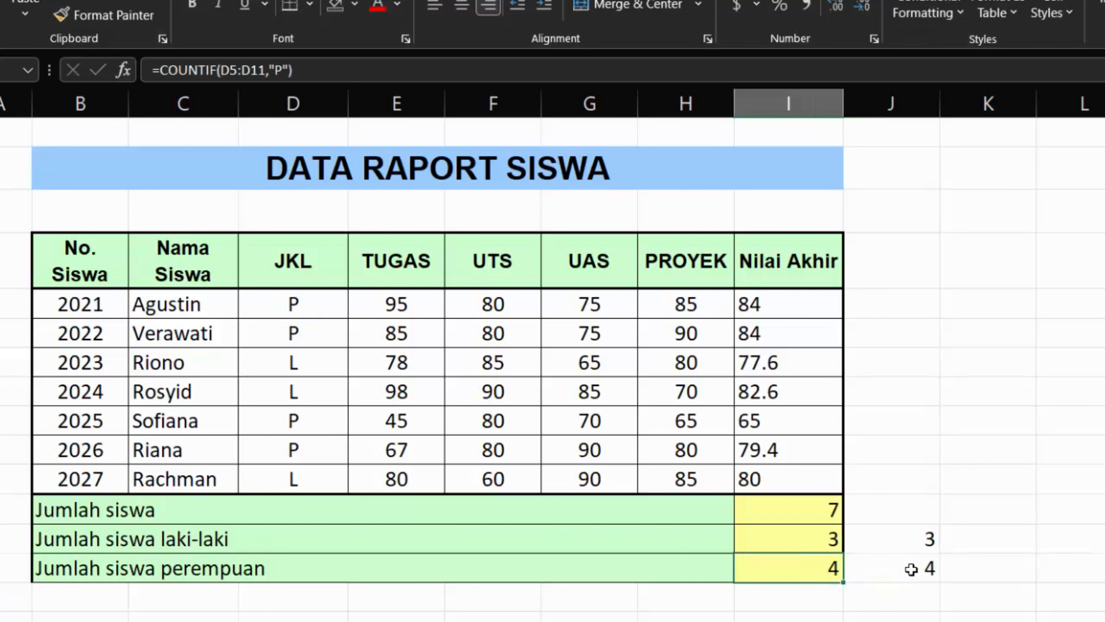
left_click(916, 512)
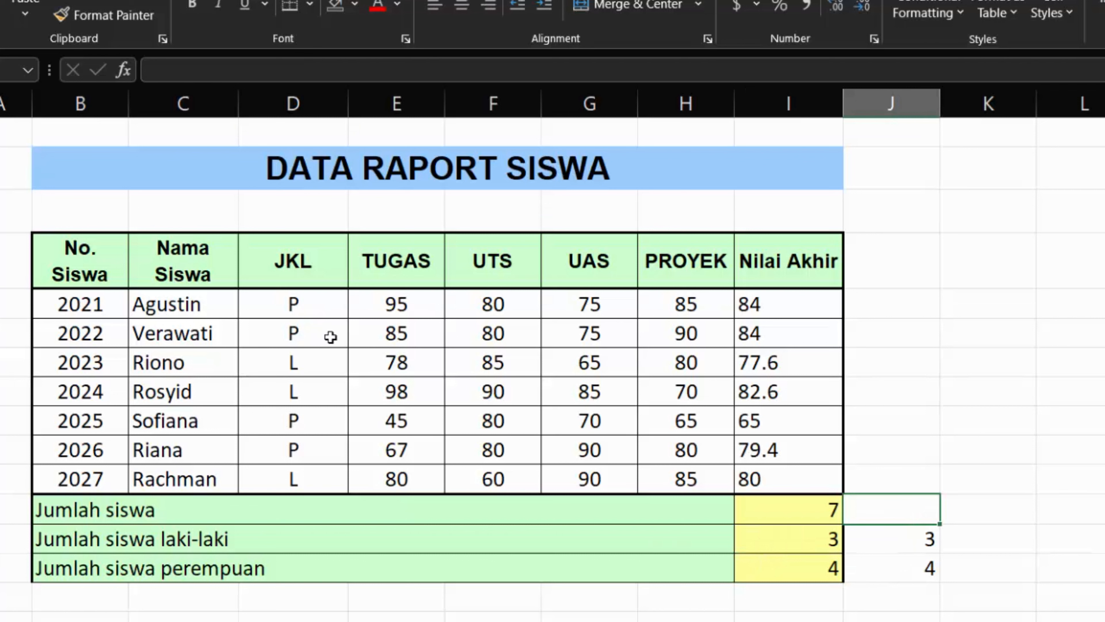
Delete the final letter "a" from the student name in C9.
left_click_drag(312, 313, 336, 487)
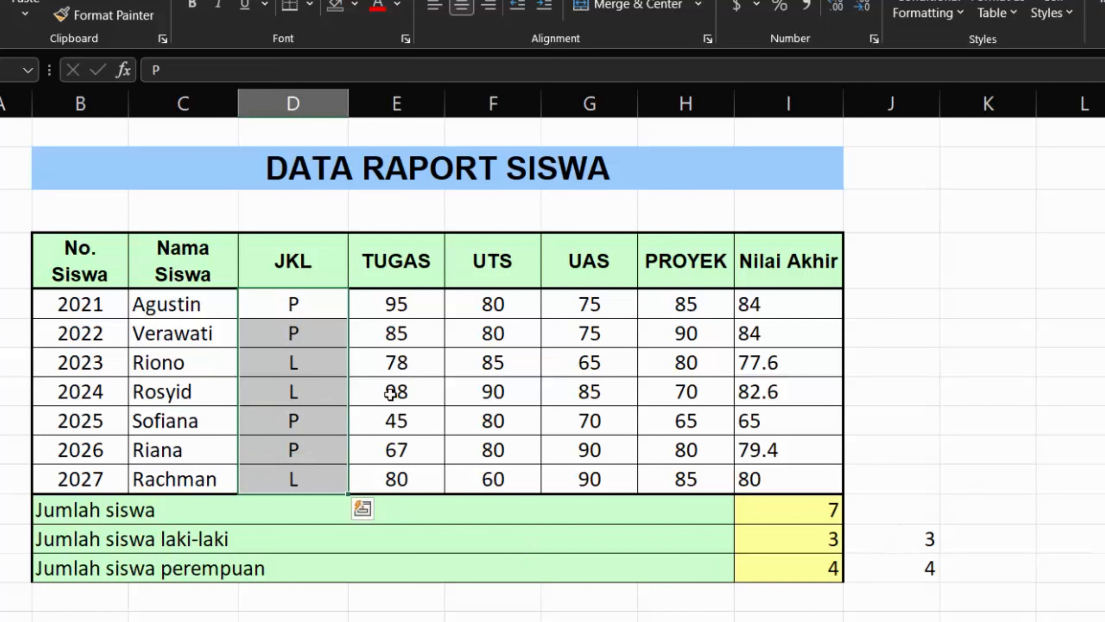
left_click(296, 356)
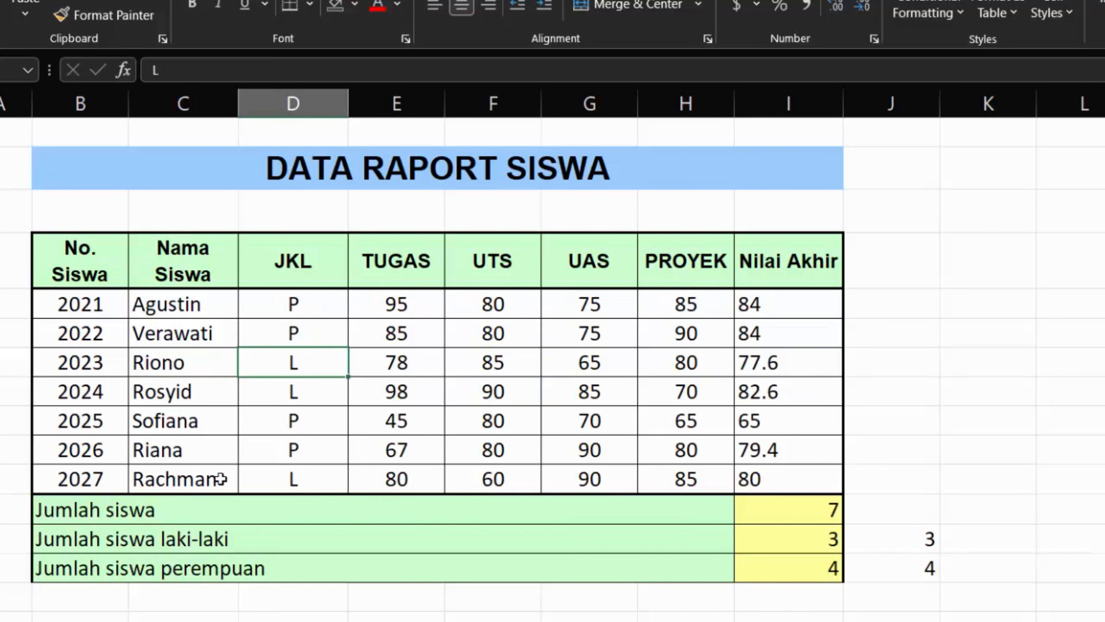
double_click(215, 420)
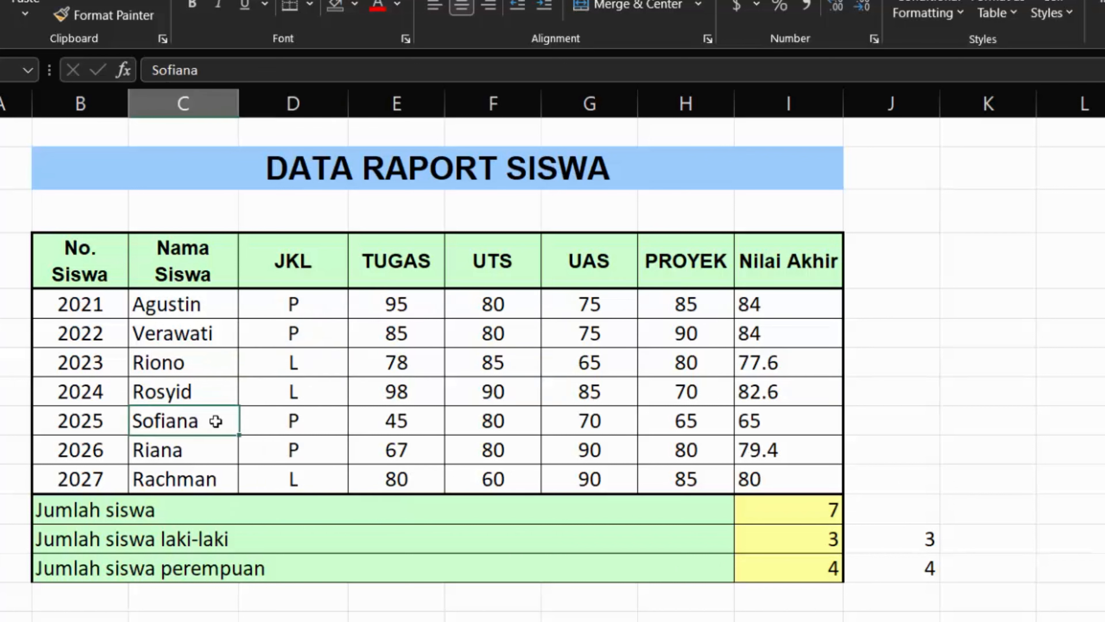
left_click_drag(196, 426, 188, 425)
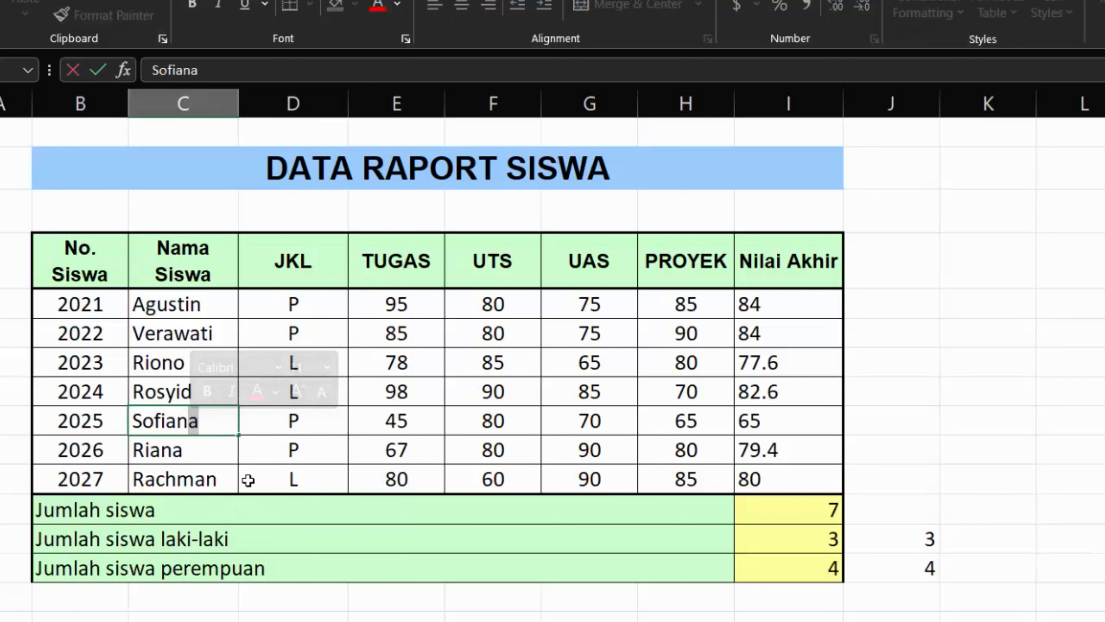
key("BackSpace")
key("Return")
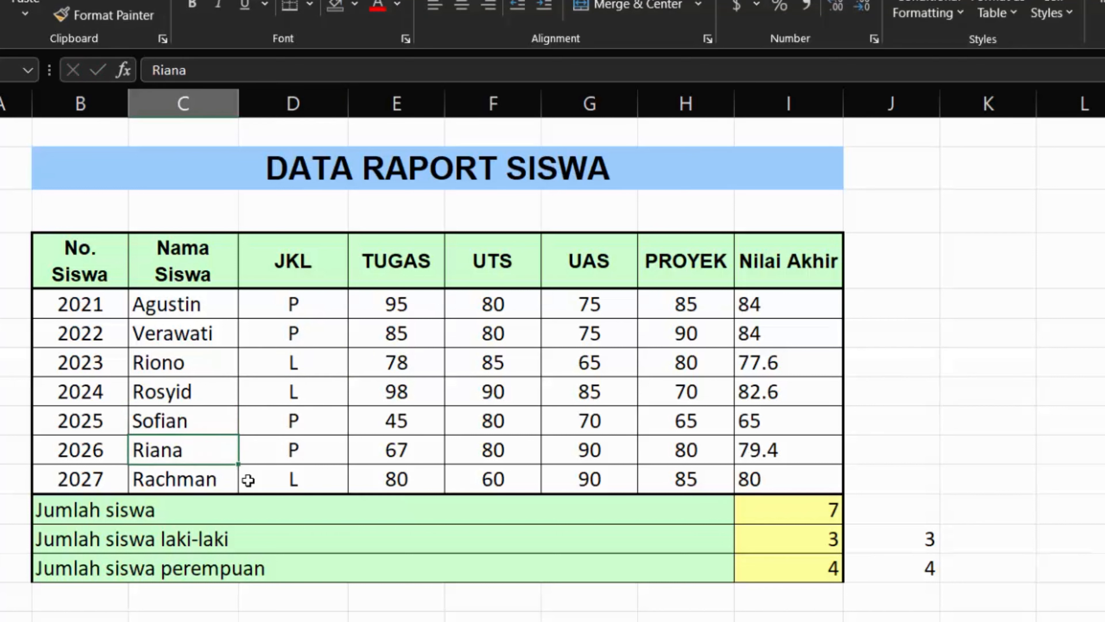
Change the JKL entry in D9 to L and compare the COUNTIF results with the manual counts in J13:J14.
key("Up")
key("Right")
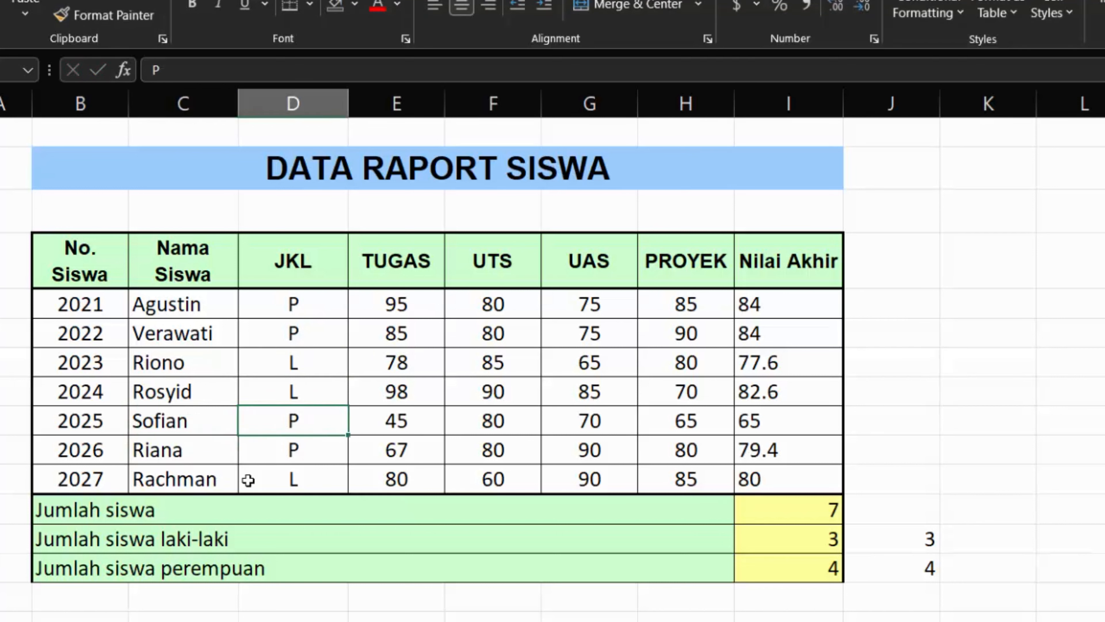
type("L")
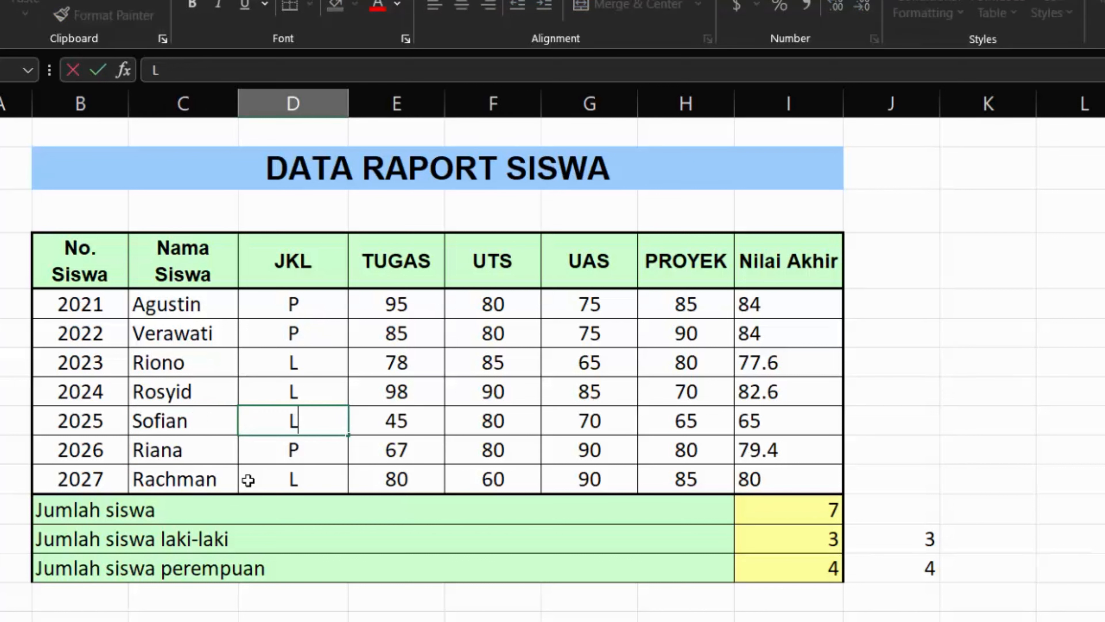
key("Return")
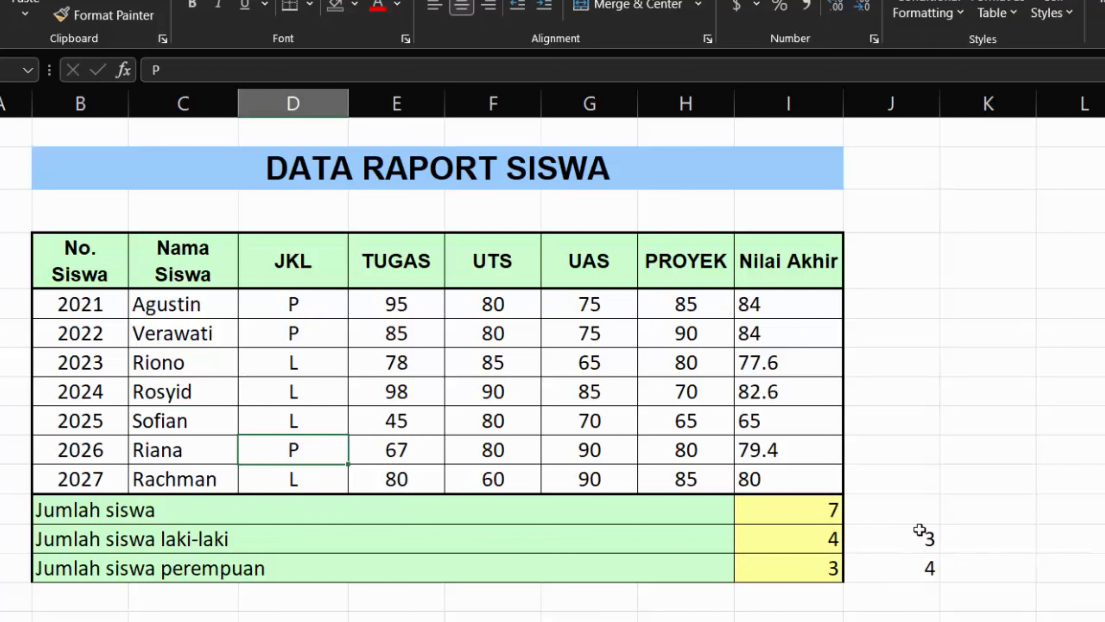
left_click_drag(919, 530, 931, 566)
left_click(1018, 546)
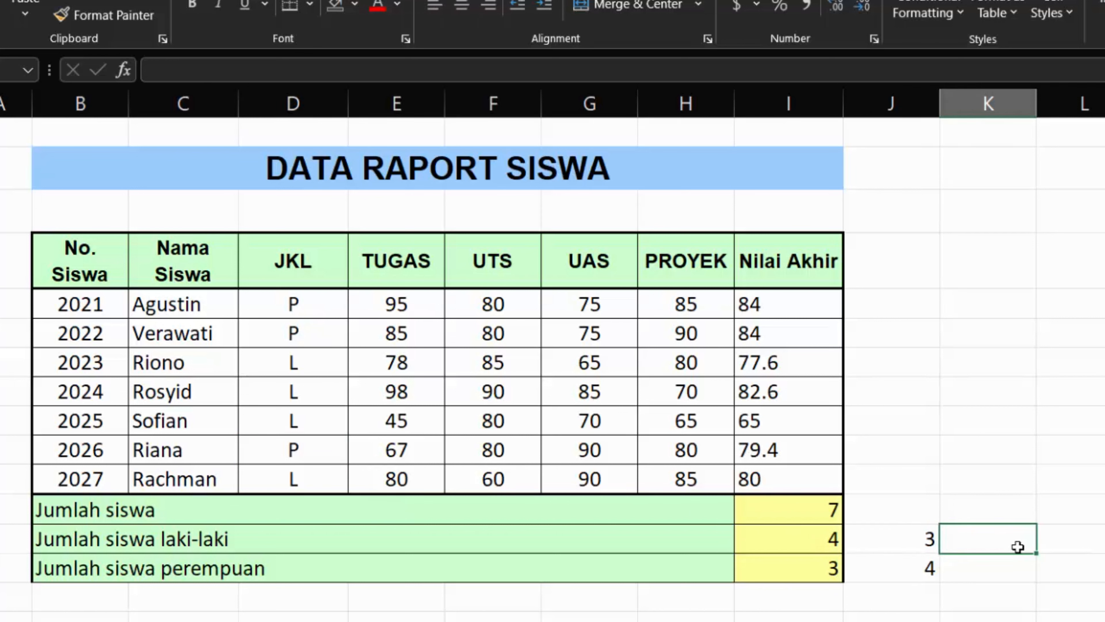